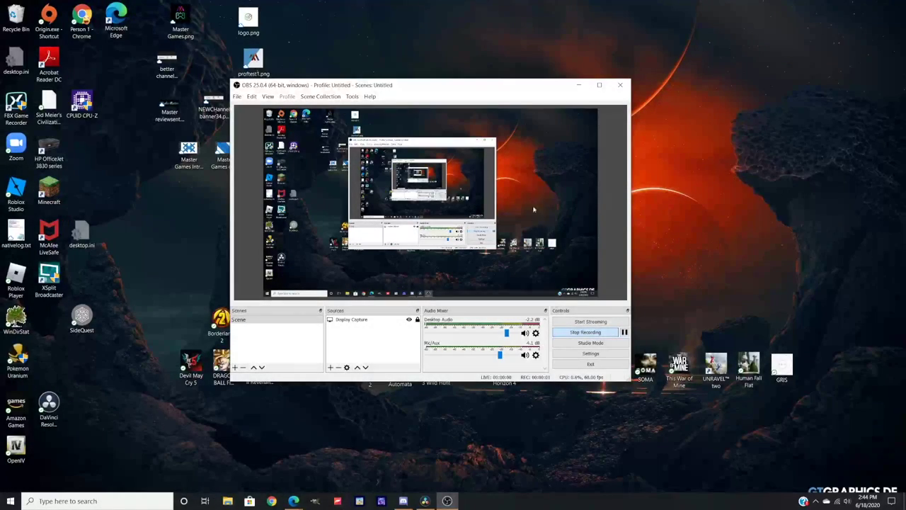
Step: Minimize the OBS recorder and bring DaVinci Resolve 15 to the front full-screen
click(578, 84)
click(424, 501)
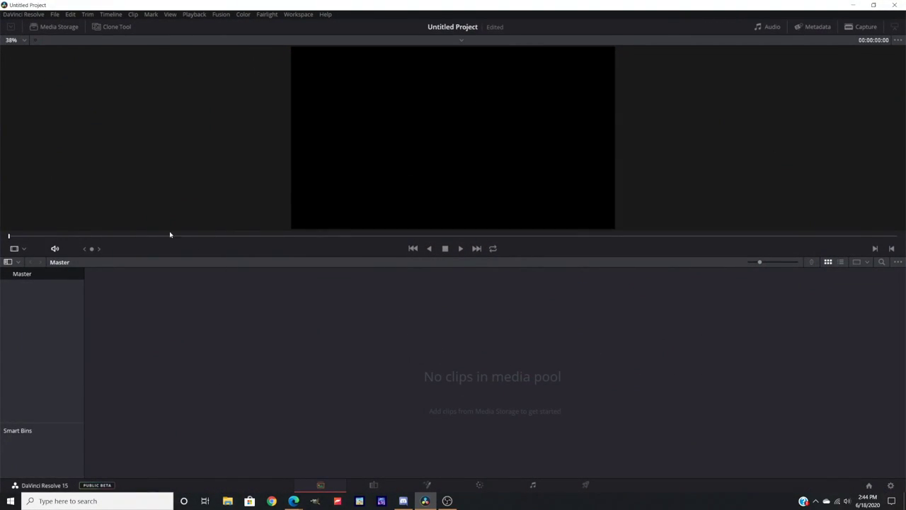
Step: In Media Storage, collapse the Videos folder and expand the Windows (C:) drive
click(60, 27)
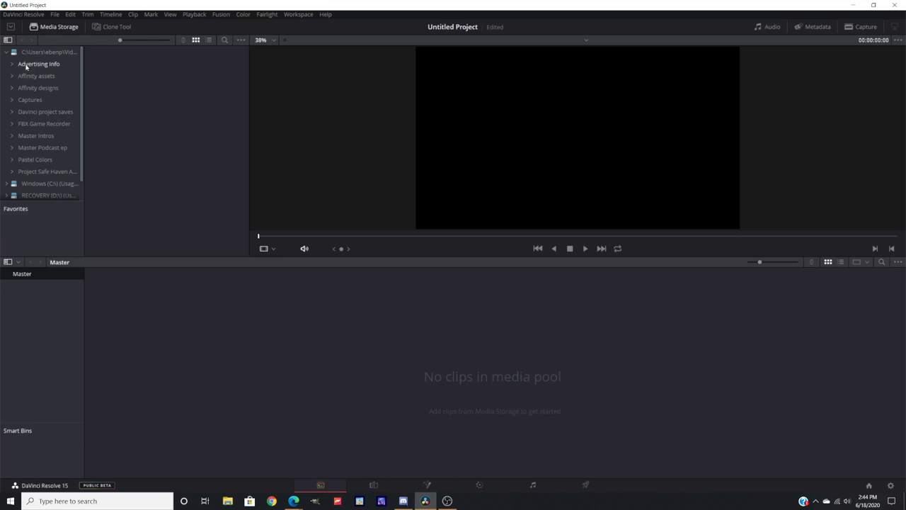
scroll(39, 128, down, 1)
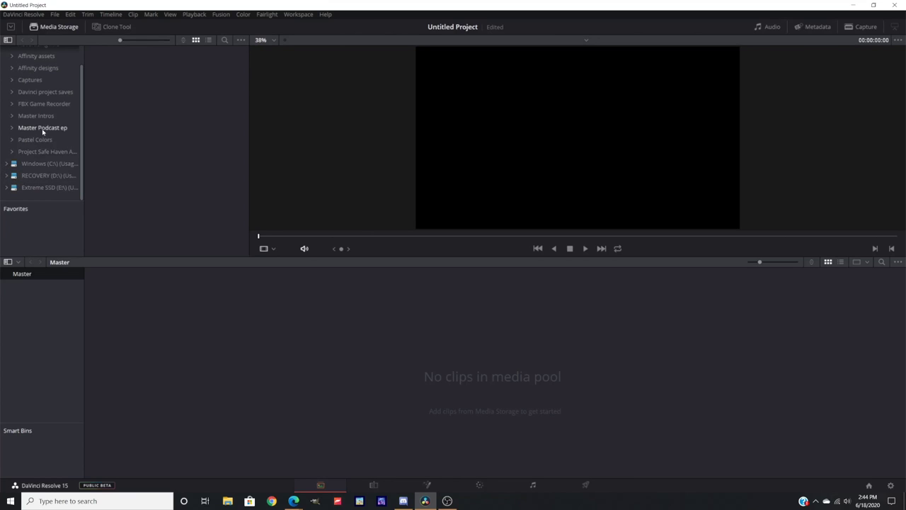
scroll(43, 126, up, 1)
click(7, 52)
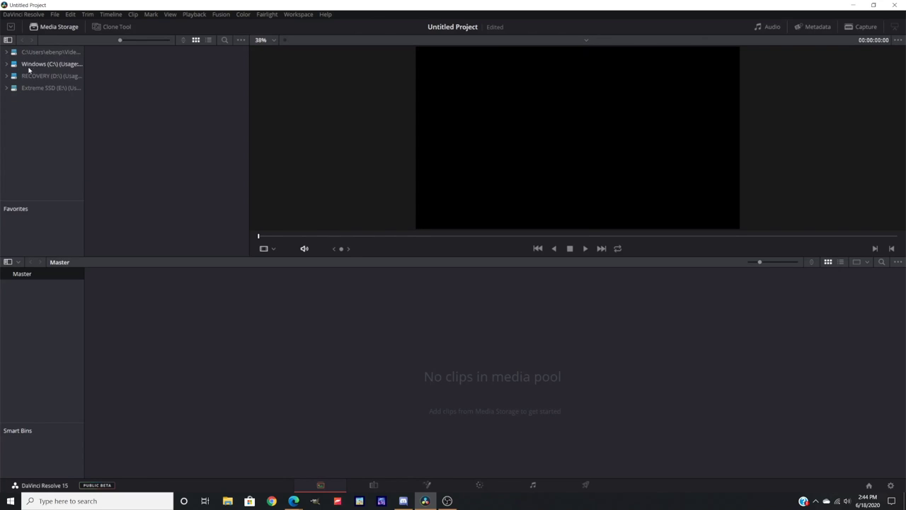
click(7, 66)
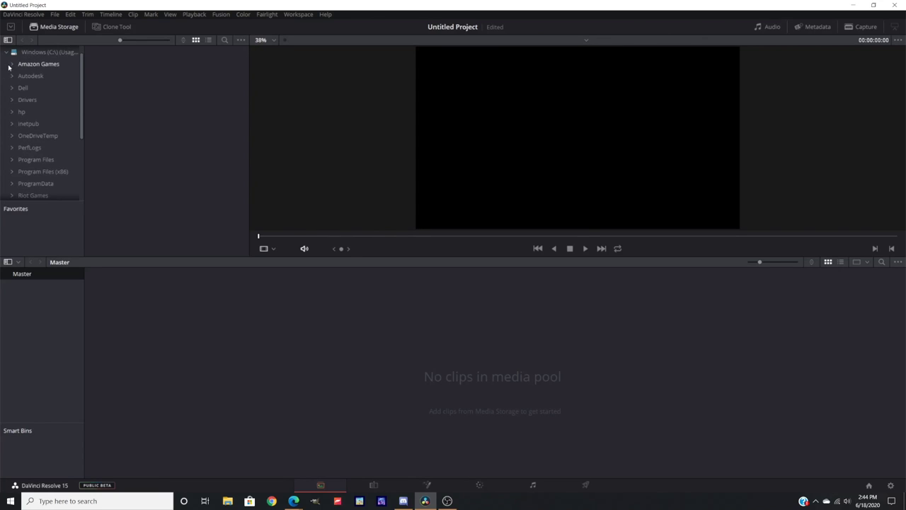
Step: Expand iCloudDrive and browse its clips down to the green-screen VID clip
scroll(38, 126, down, 5)
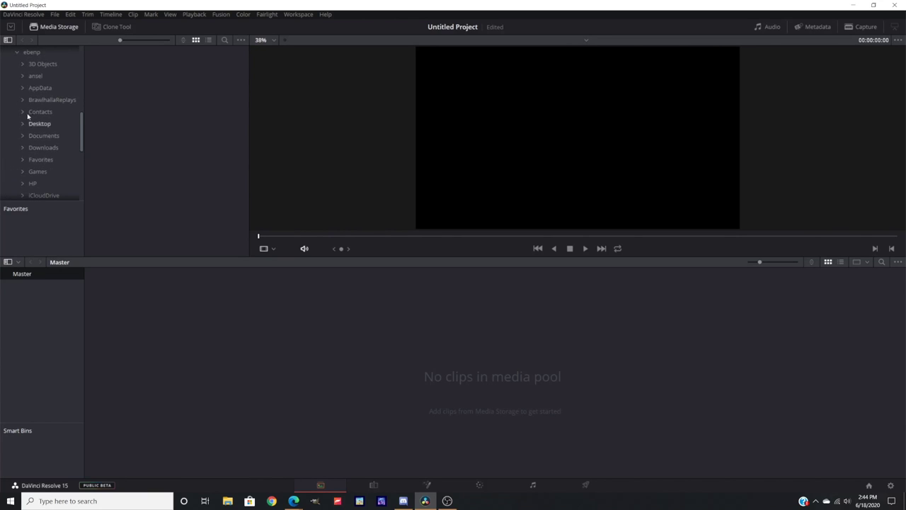
scroll(44, 146, down, 2)
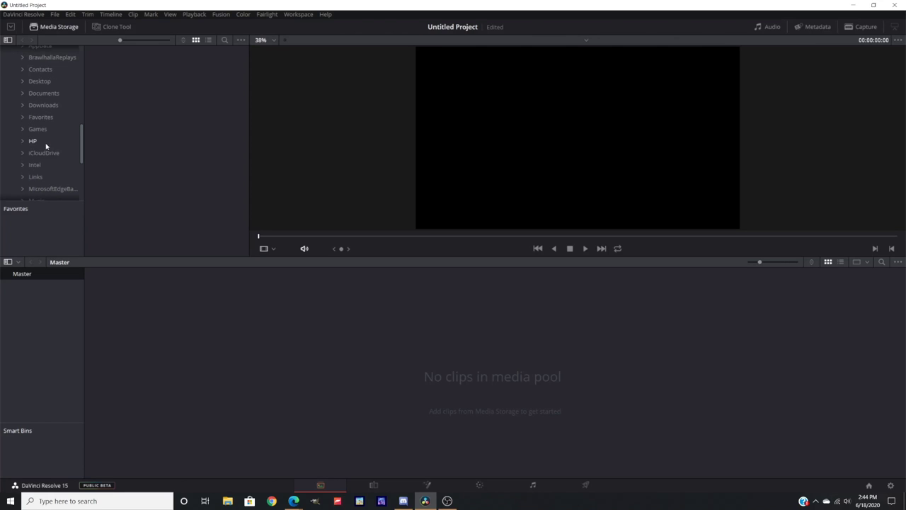
click(24, 157)
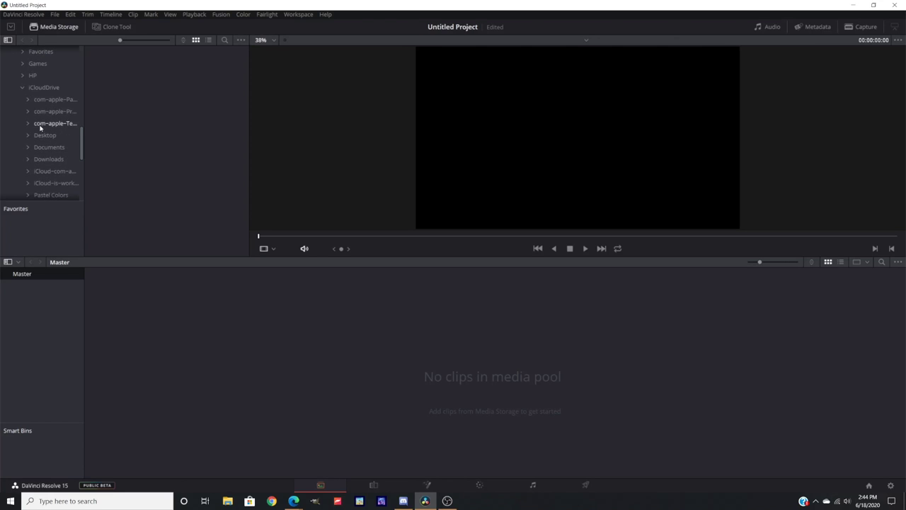
scroll(46, 134, down, 3)
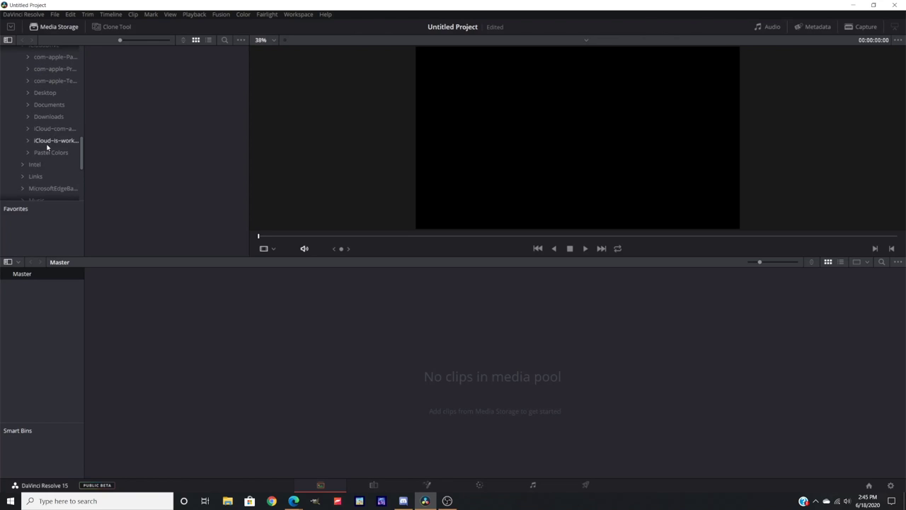
scroll(48, 134, up, 3)
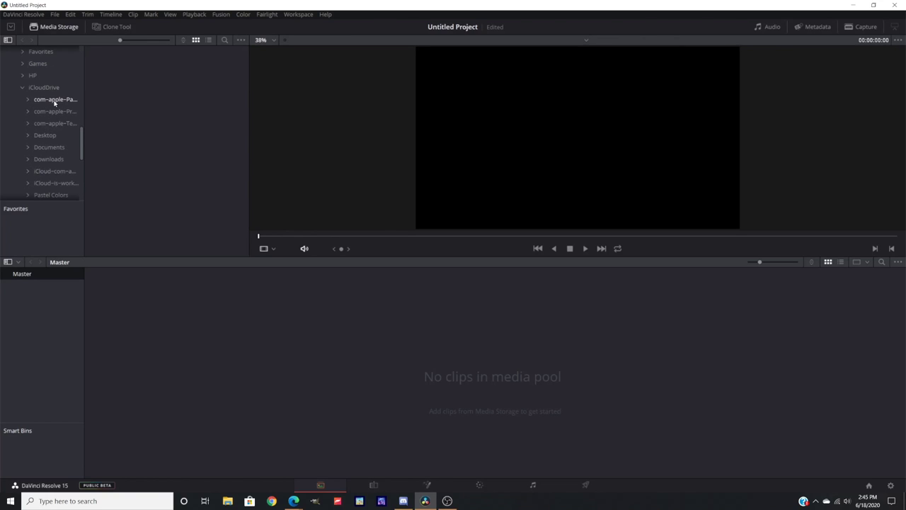
click(38, 87)
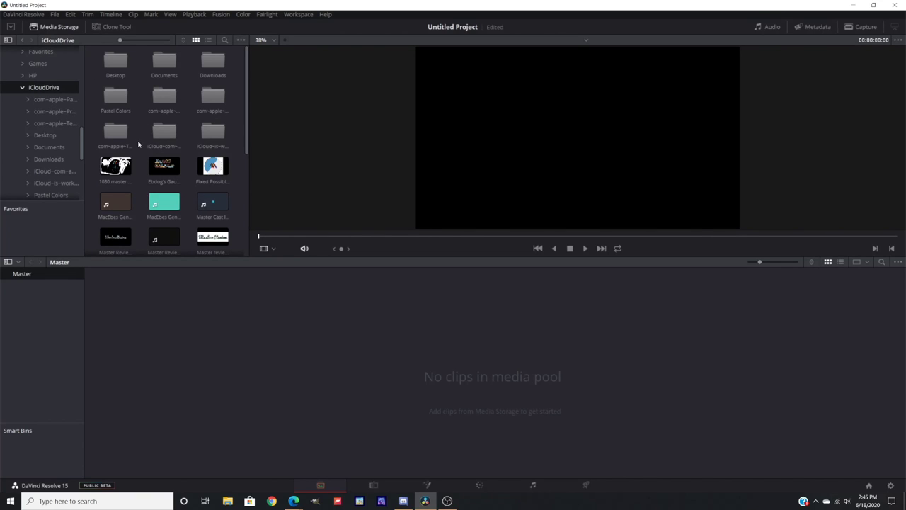
scroll(139, 145, down, 1)
scroll(140, 149, down, 3)
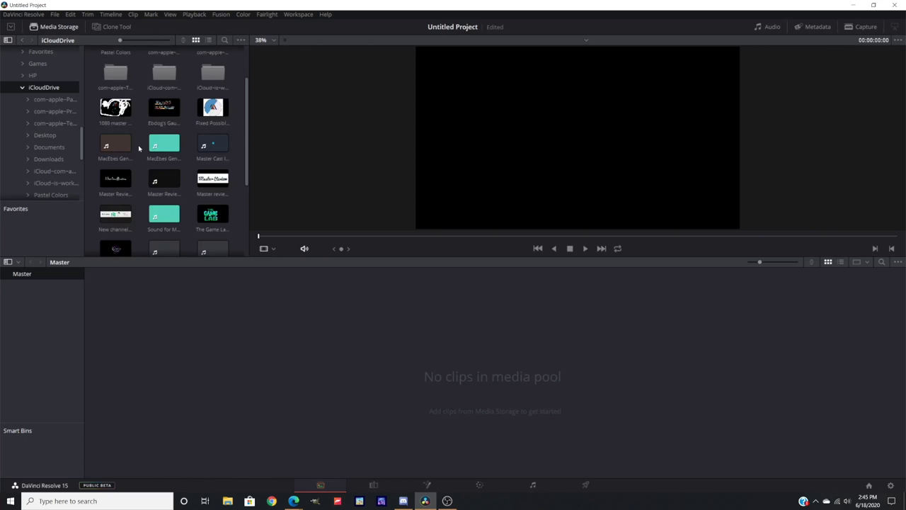
Step: Add VID_20191116_203919.mp4 to the Media Pool and change the project frame rate to match
click(212, 190)
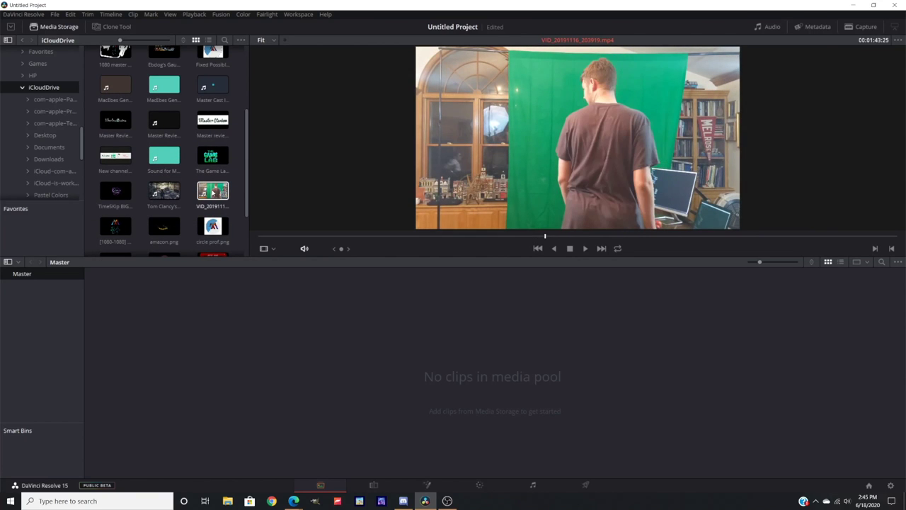
drag(212, 191, 245, 331)
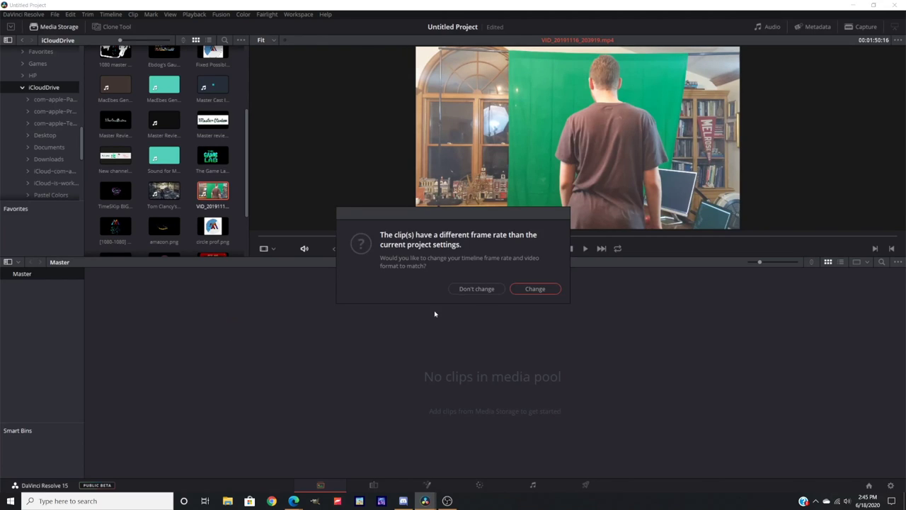
click(535, 288)
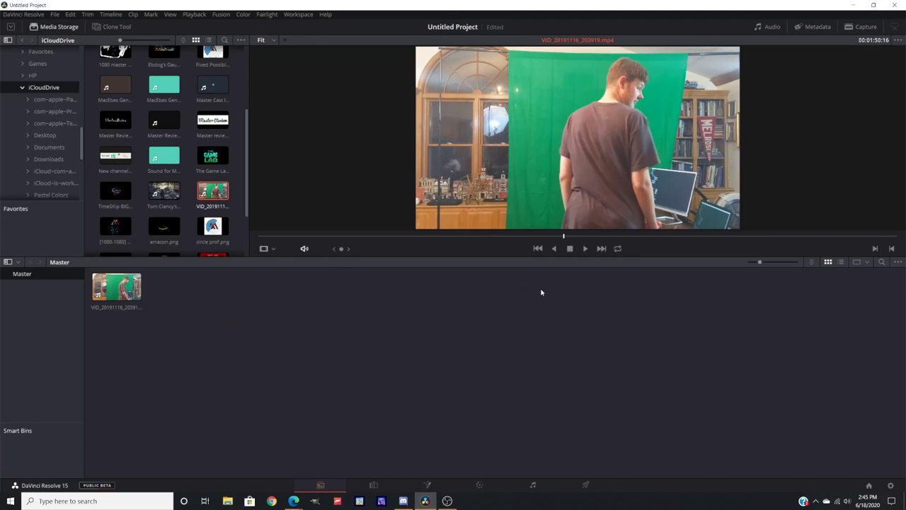
Step: On the Edit page, place the clip on a new Timeline 1
click(55, 28)
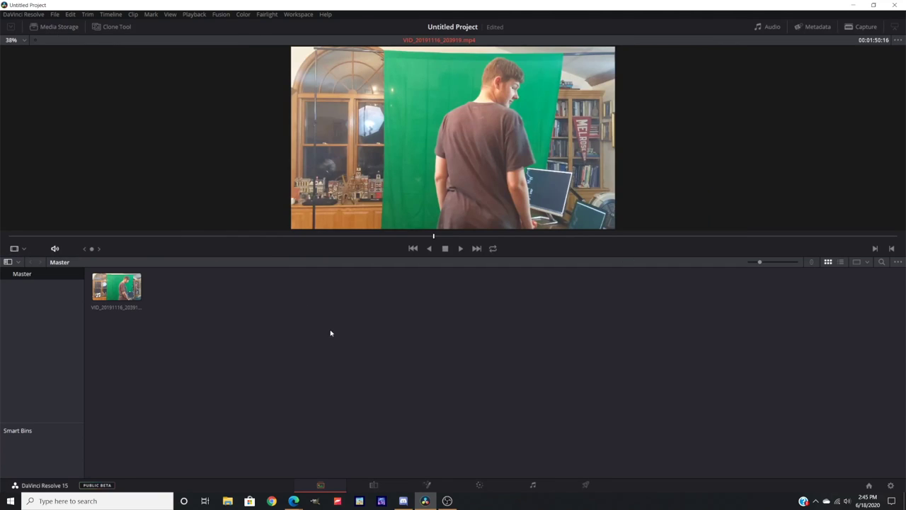
click(373, 484)
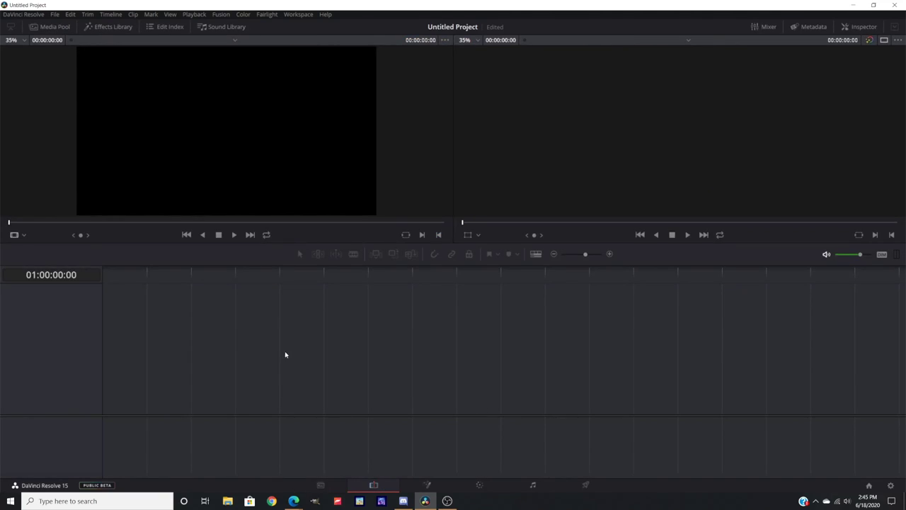
click(63, 28)
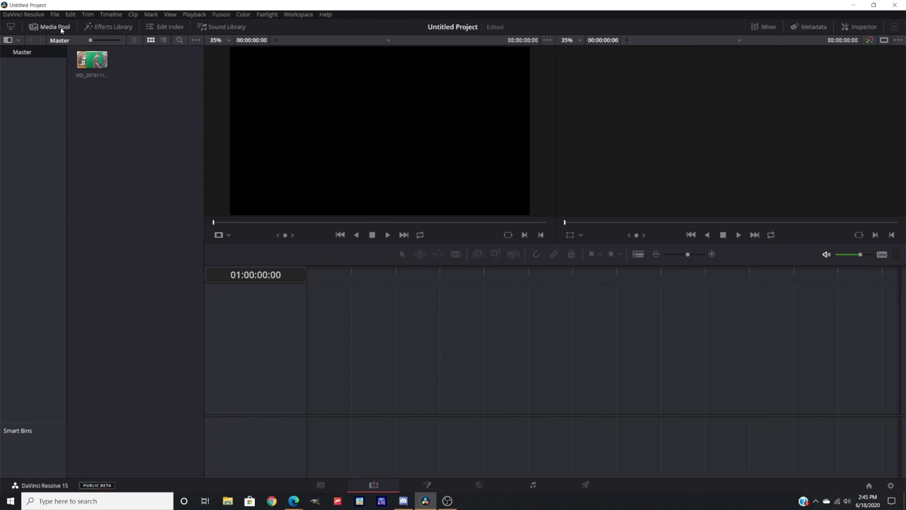
drag(88, 61, 336, 398)
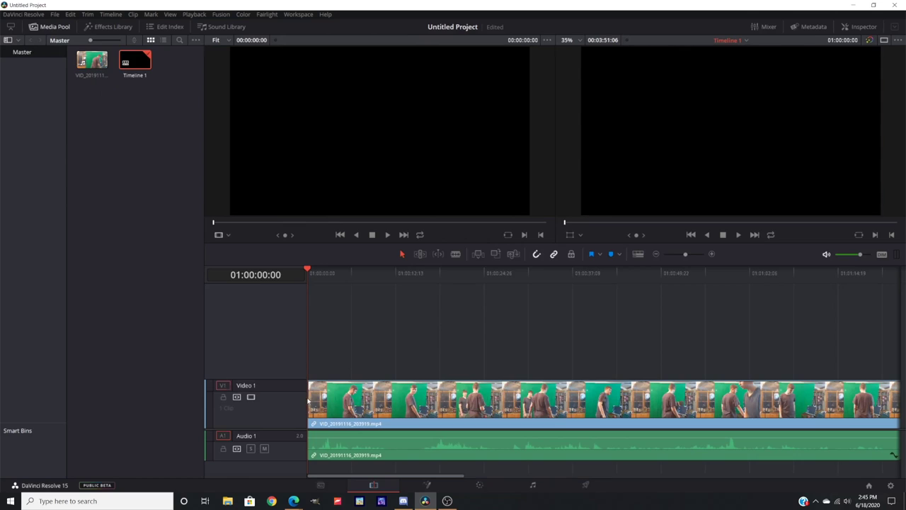
click(47, 29)
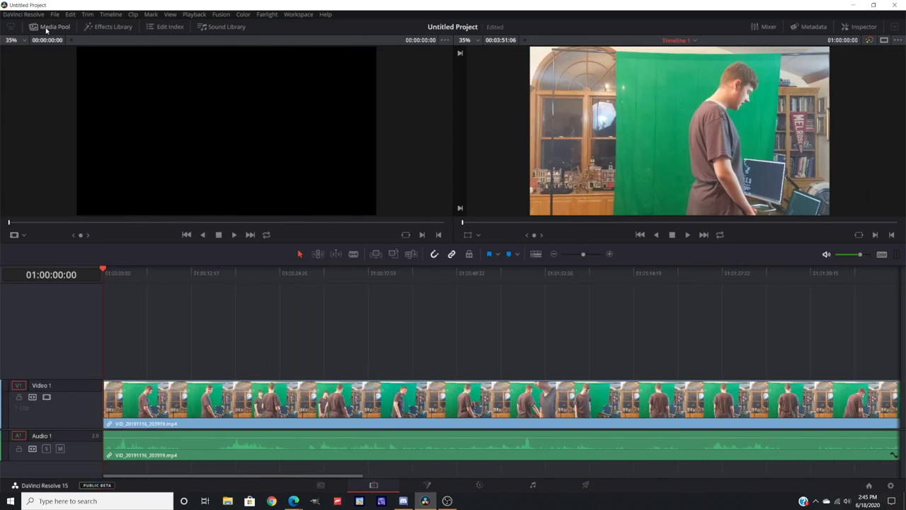
Step: Hide the Media Pool and move the playhead to 01:00:15:16
click(47, 29)
click(46, 29)
click(47, 28)
click(33, 27)
click(213, 402)
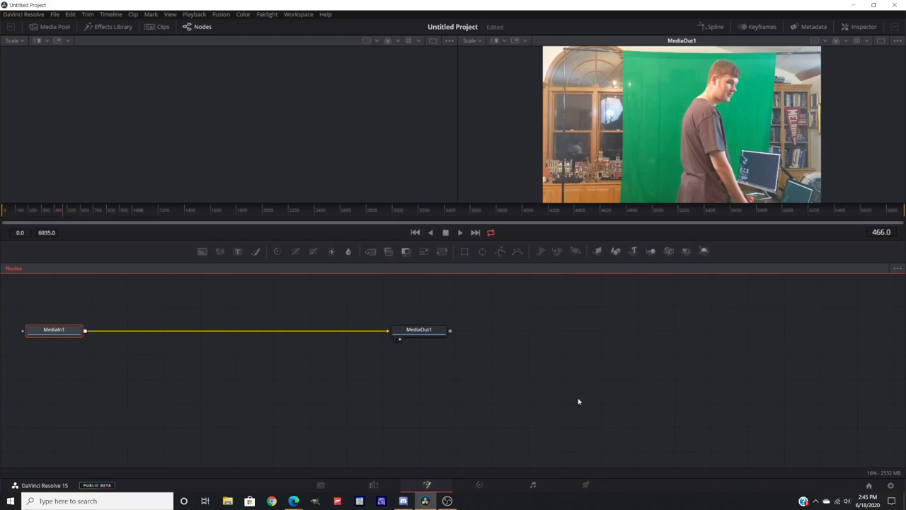
Step: Spread MediaIn1 and MediaOut1 apart and add a Merge1 node above their link
drag(59, 331, 182, 343)
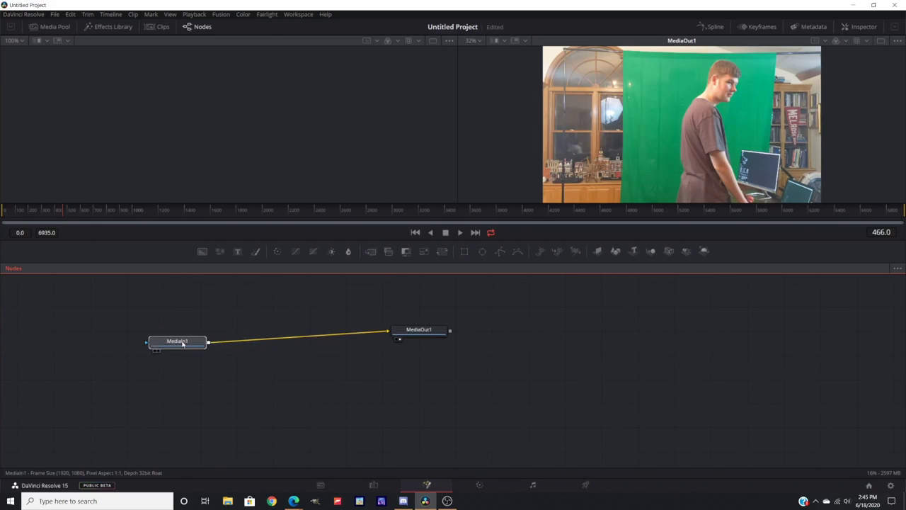
drag(419, 329, 490, 344)
click(273, 333)
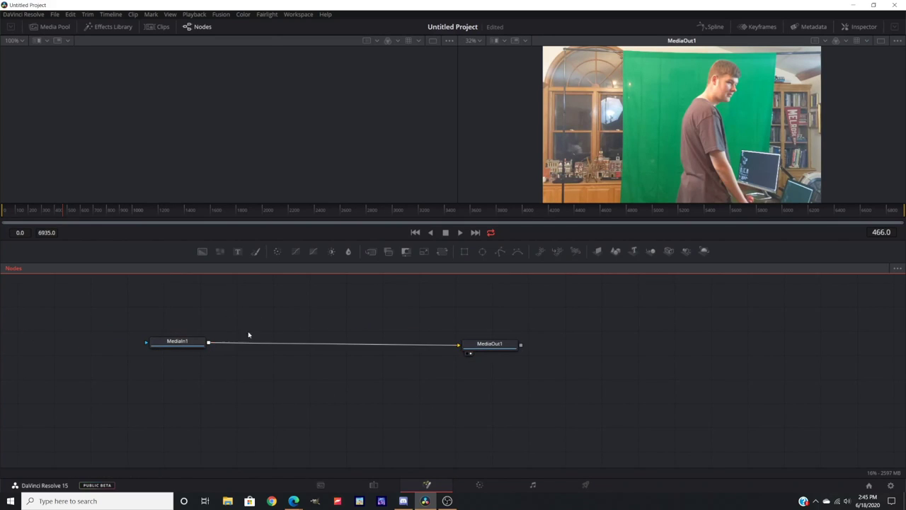
drag(371, 252, 327, 312)
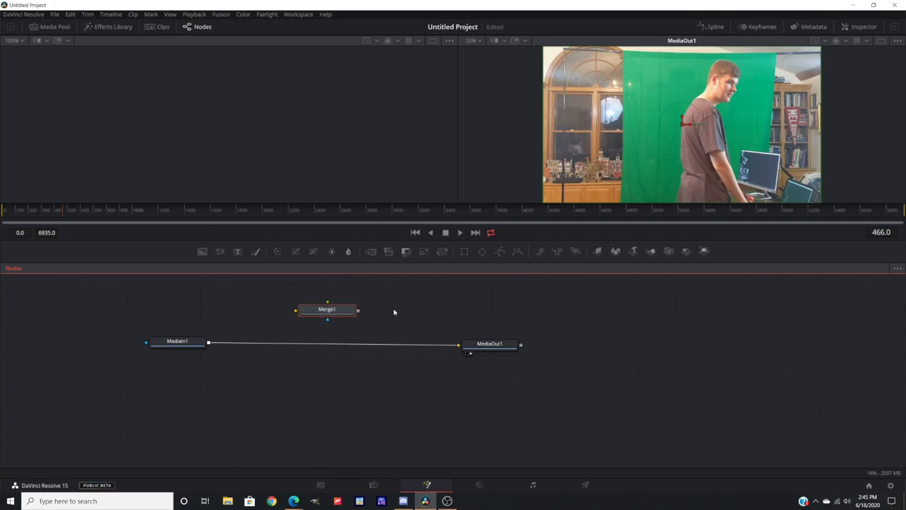
click(189, 343)
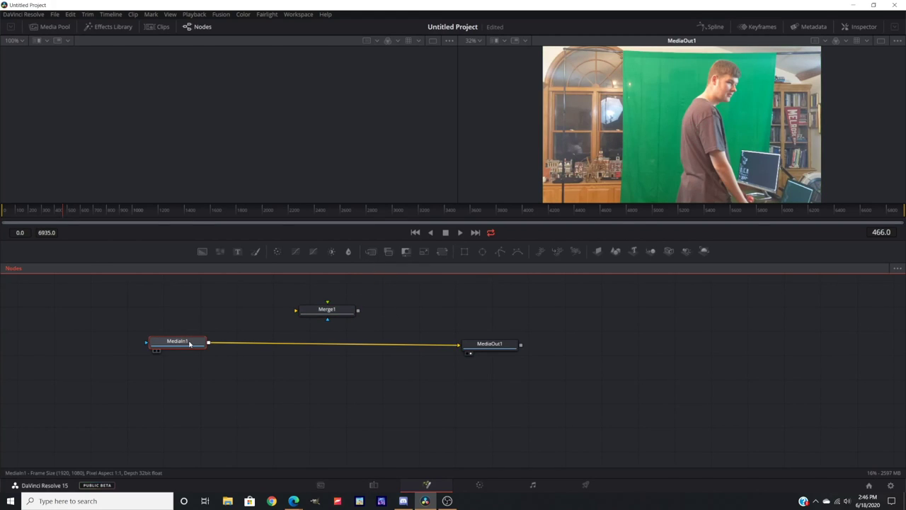
Step: Add a Delta Keyer node through the tool search 'delt'
click(237, 378)
key(shift+space)
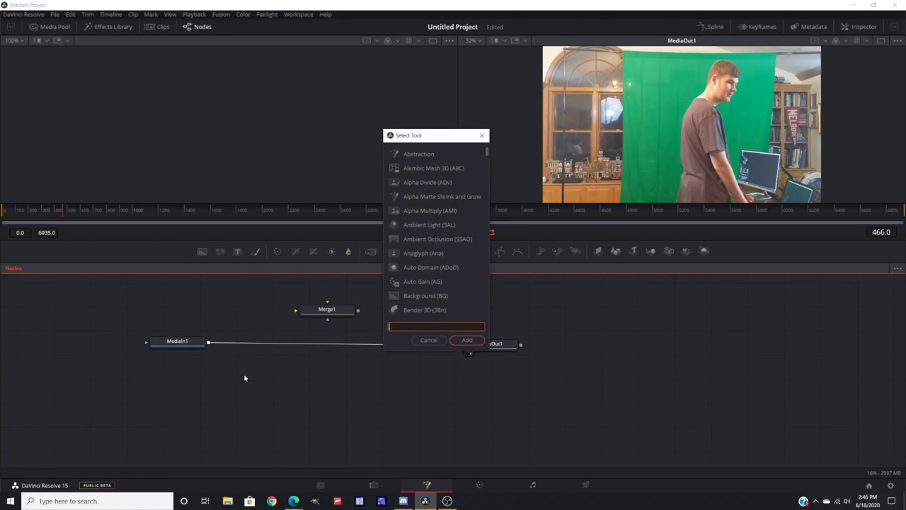
text(delt)
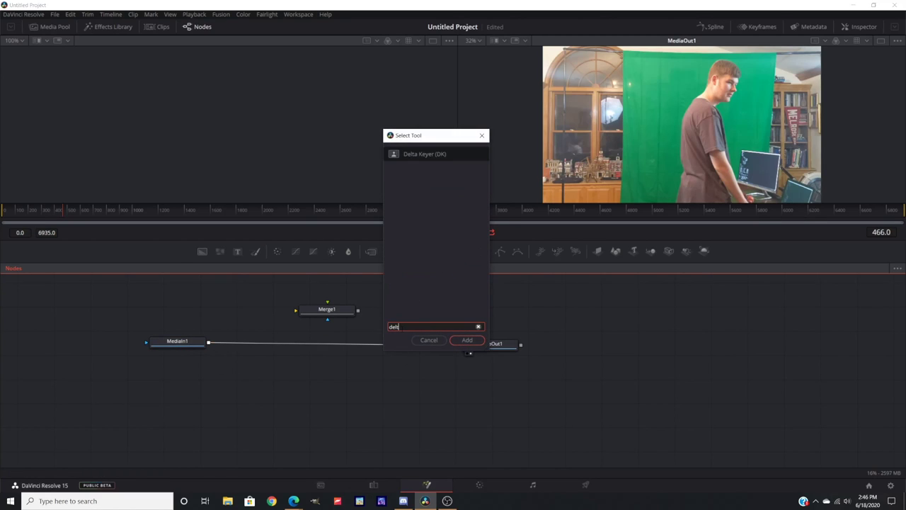
click(424, 154)
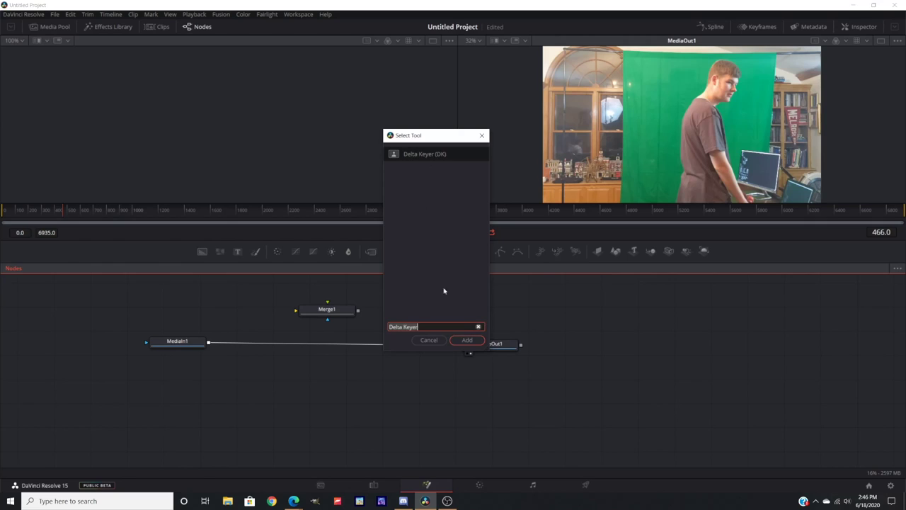
click(467, 341)
Step: Place DeltaKeyer1 below Merge1 and sample the green screen as its background colour
drag(233, 373, 319, 369)
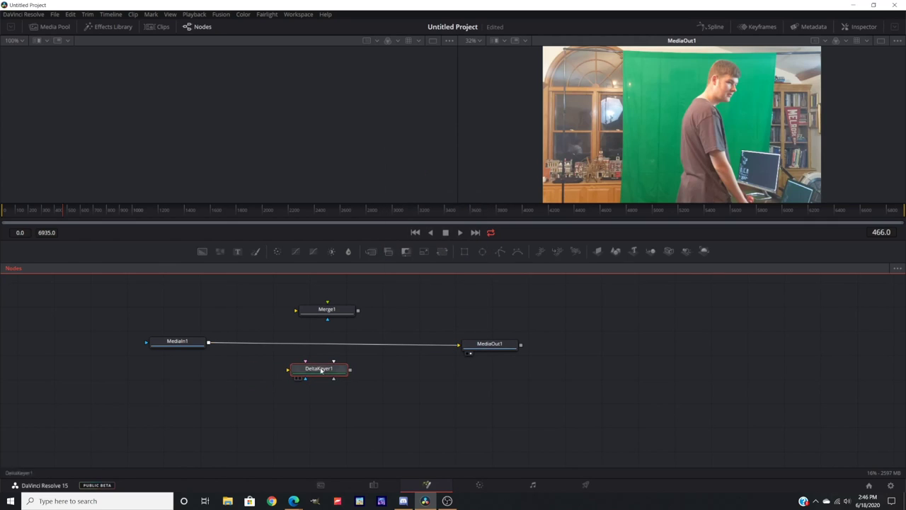
click(853, 28)
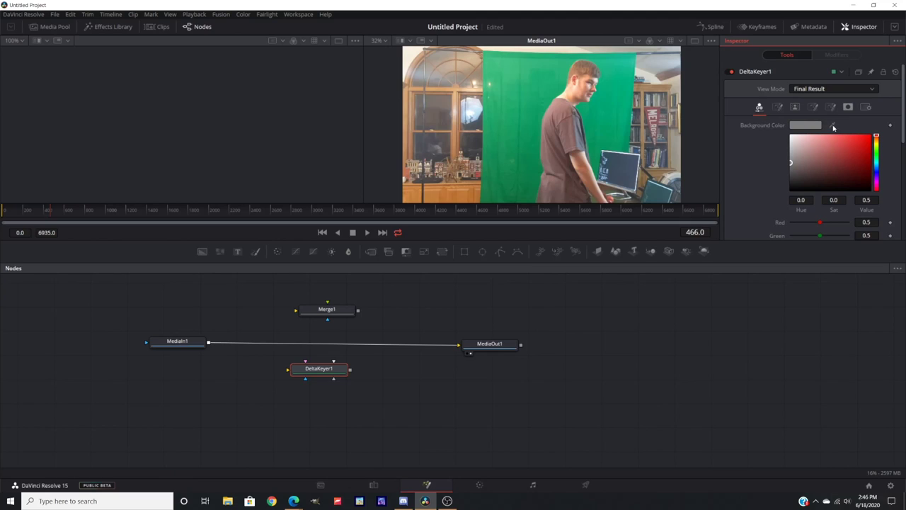
drag(833, 127, 527, 128)
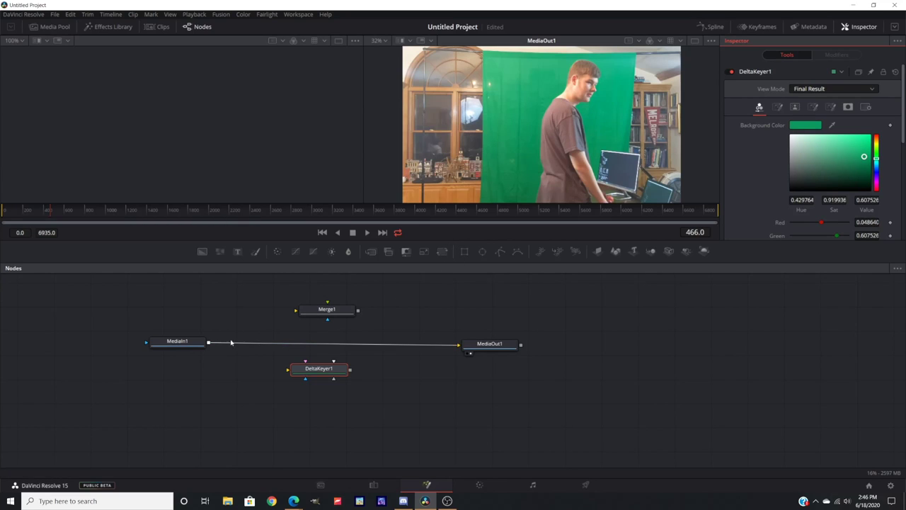
Step: Rewire the graph as MediaIn1 → DeltaKeyer1 → MediaOut1, moving Merge1 aside
click(314, 344)
key(Delete)
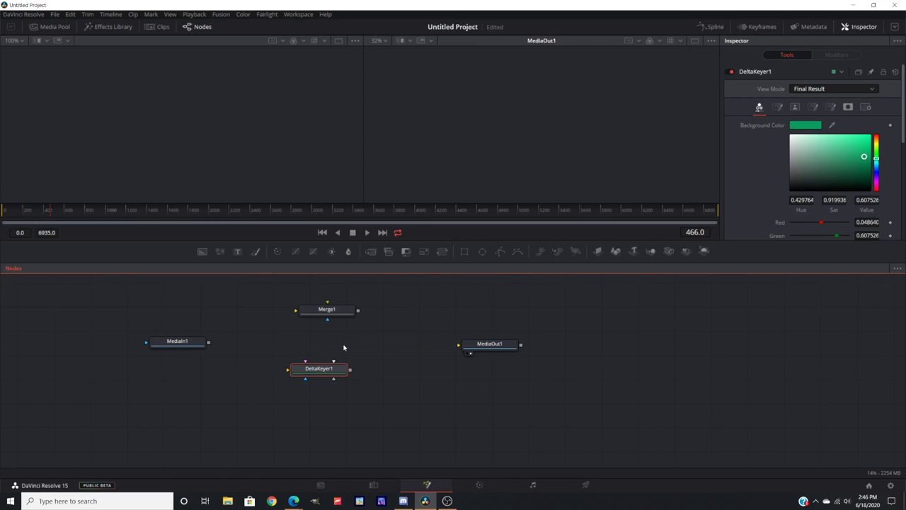
drag(210, 343, 271, 344)
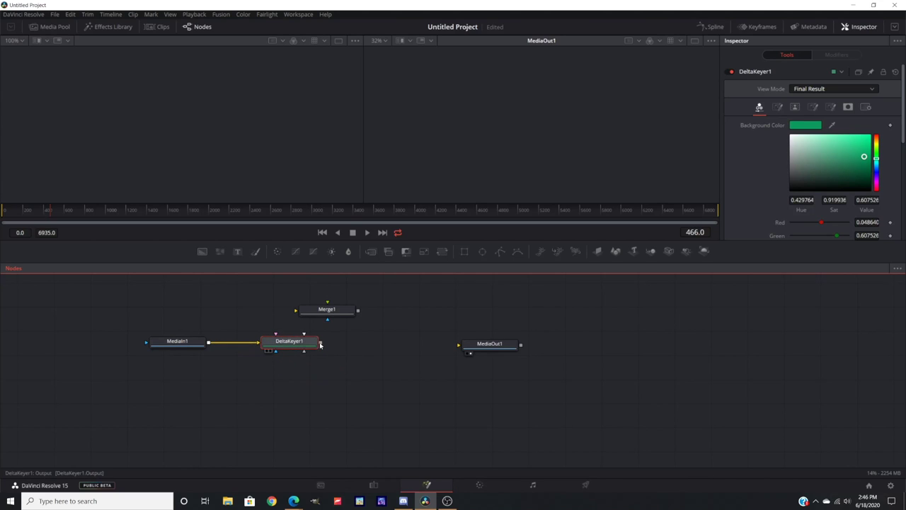
drag(329, 316, 369, 322)
drag(322, 342, 458, 346)
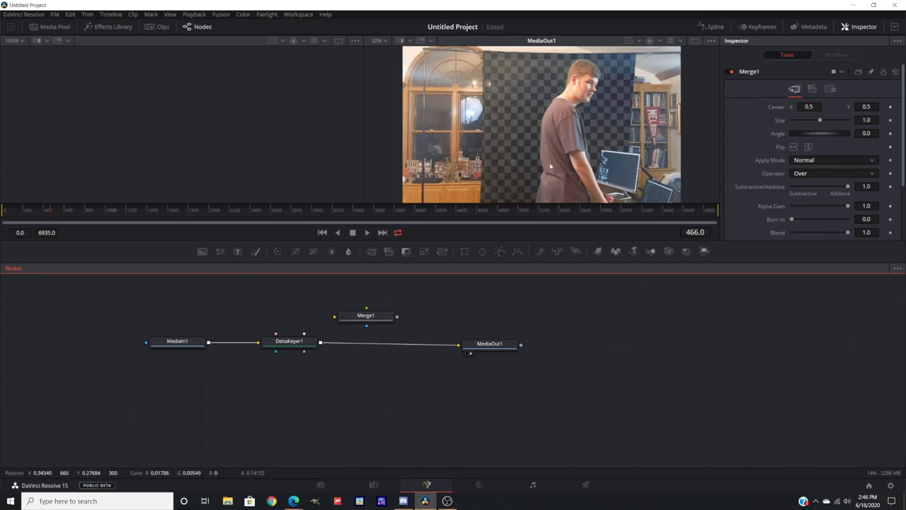
Step: On DeltaKeyer1's Matte tab, raise Threshold low to 0.622 and nudge Erode/Dilate
click(296, 342)
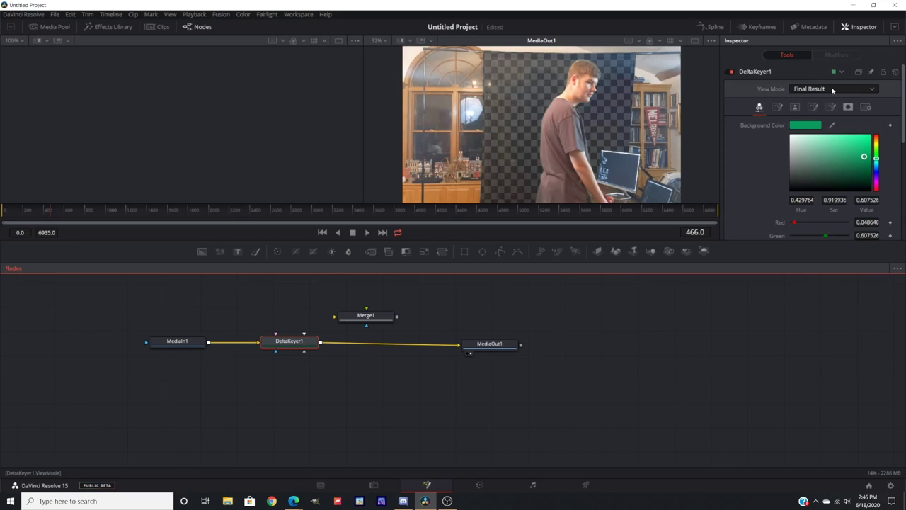
click(795, 107)
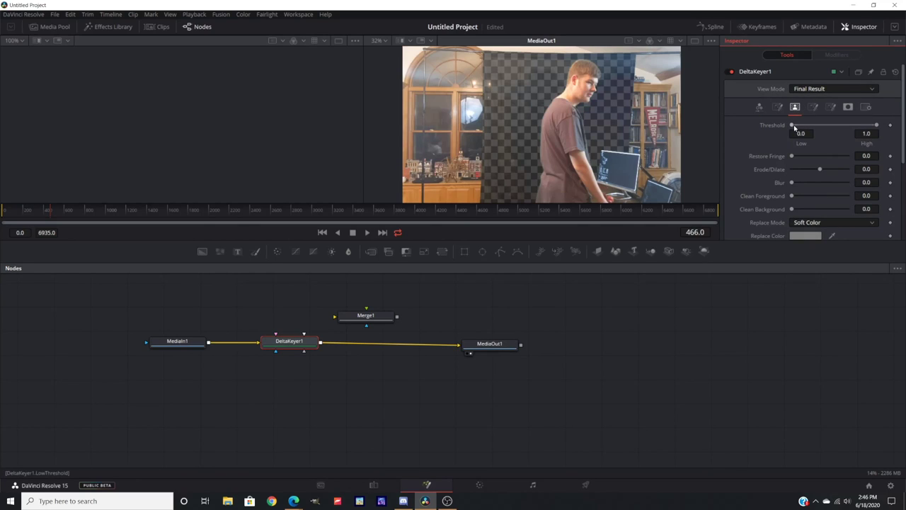
drag(792, 125, 869, 132)
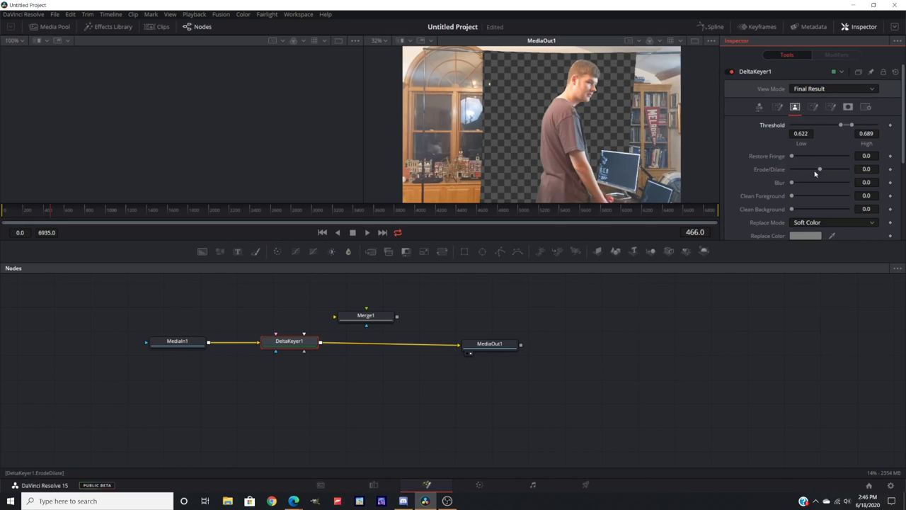
mouse_move(821, 170)
mouse_down()
mouse_move(784, 169)
mouse_move(819, 176)
mouse_up()
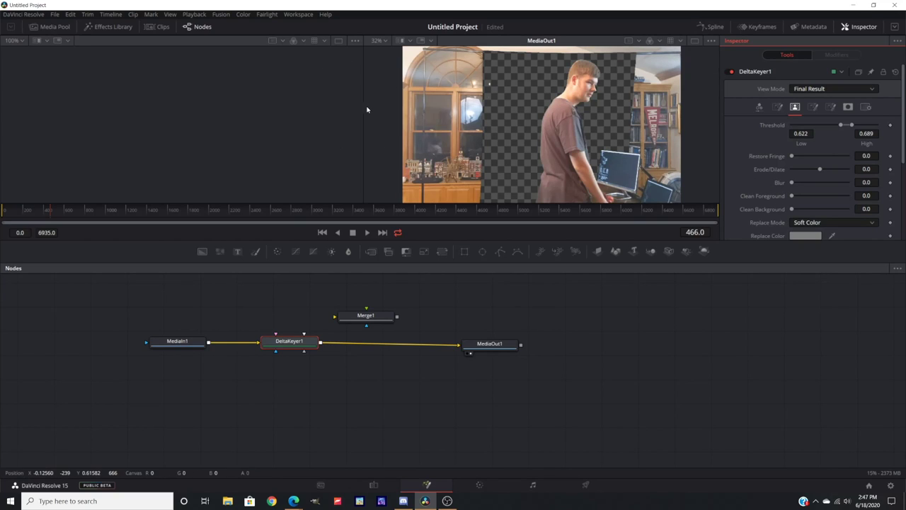
Step: Switch to a single viewer zoomed to 200% to inspect the key edges
click(11, 26)
click(14, 41)
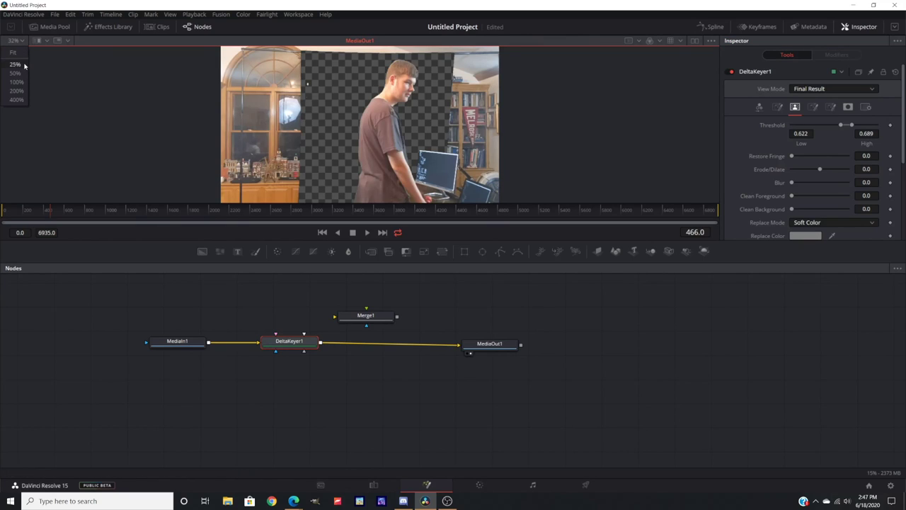
click(17, 91)
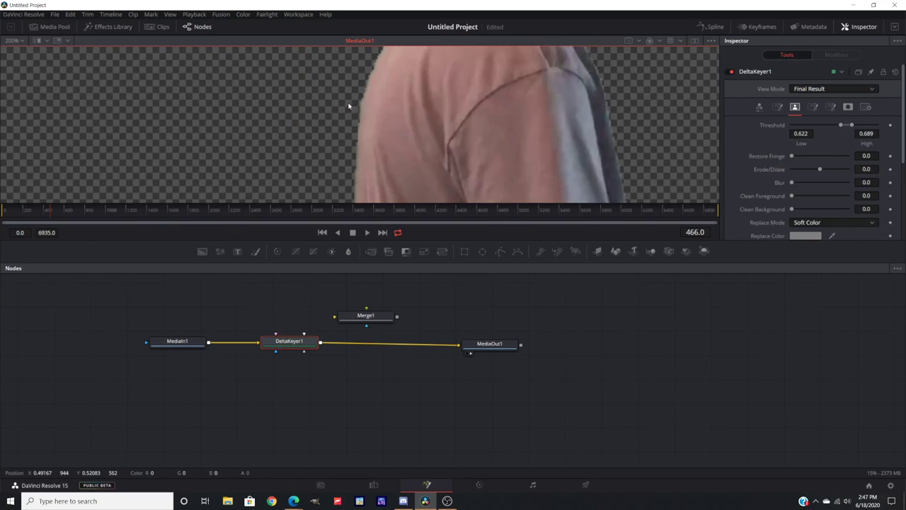
scroll(379, 106, up, 2)
scroll(379, 107, up, 5)
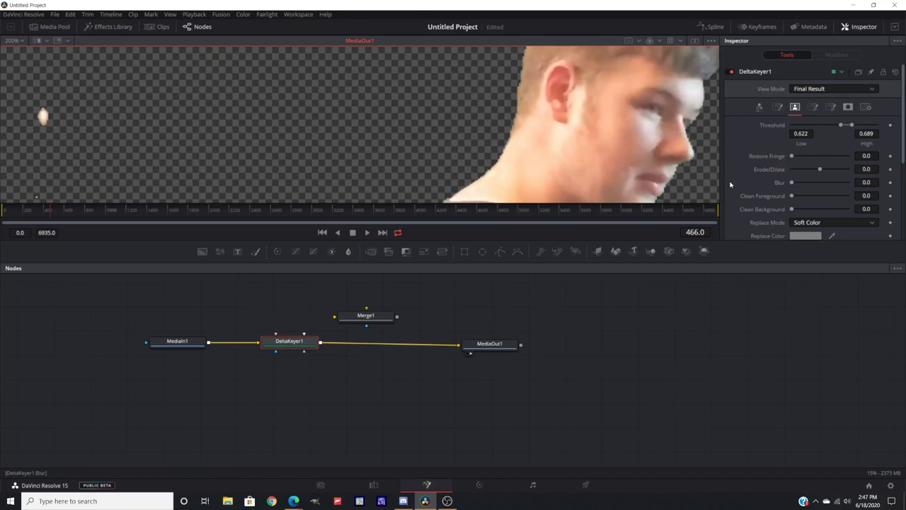
Step: Set Erode/Dilate to 0.0003 and tweak Clean Background slightly
click(820, 169)
mouse_move(792, 210)
mouse_down()
mouse_move(865, 209)
mouse_move(793, 209)
mouse_move(842, 201)
mouse_move(791, 200)
mouse_up()
scroll(547, 141, down, 3)
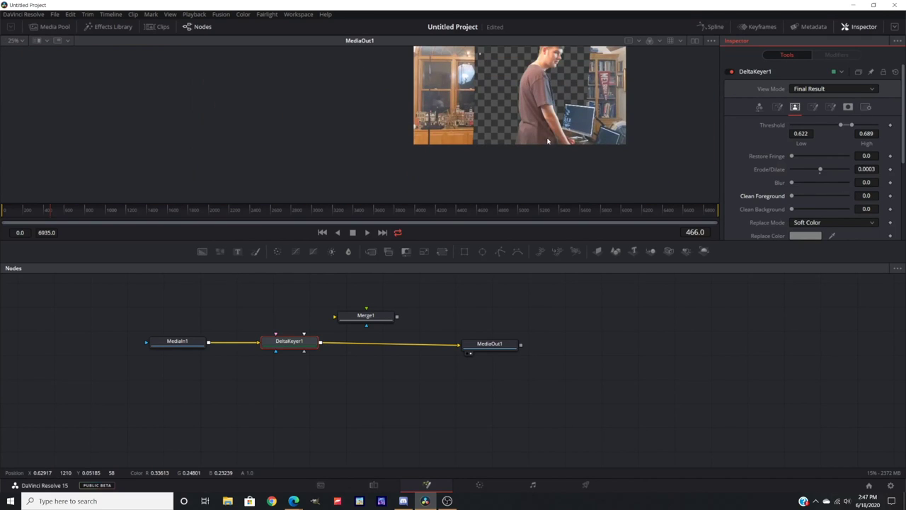
Step: From Media Storage's Pastel Colors folder, add Belt Gradient NEW.png to the Master bin
scroll(547, 141, up, 3)
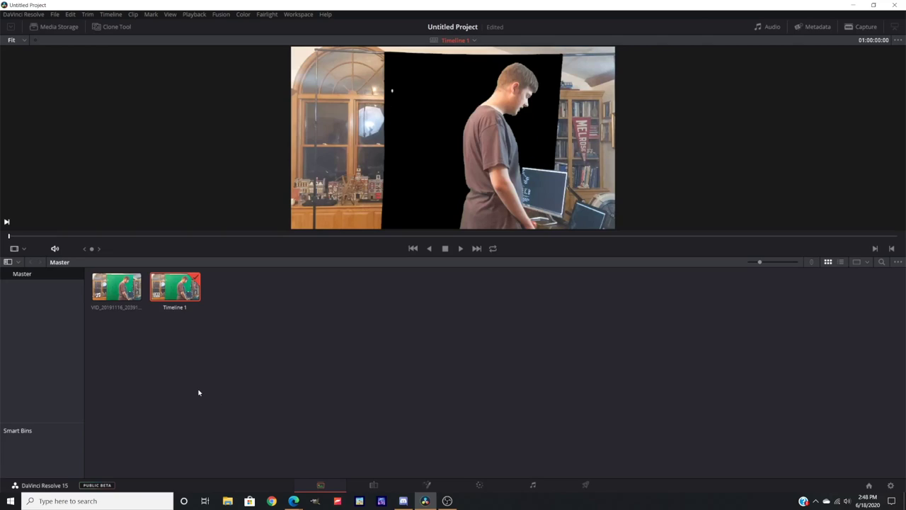
click(52, 30)
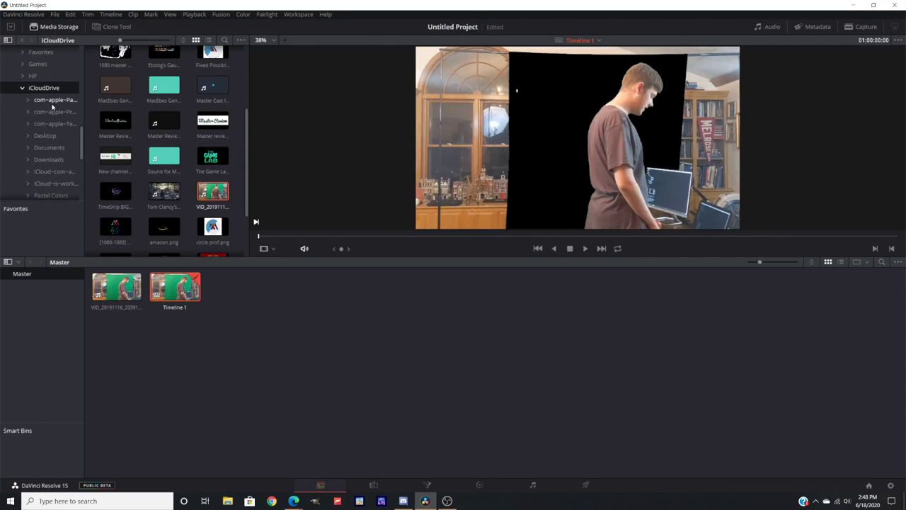
scroll(96, 170, down, 2)
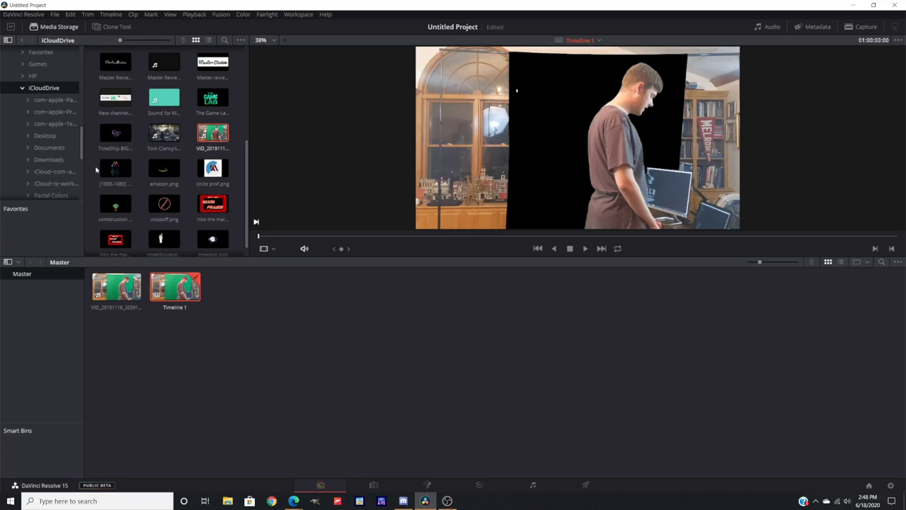
scroll(96, 170, up, 6)
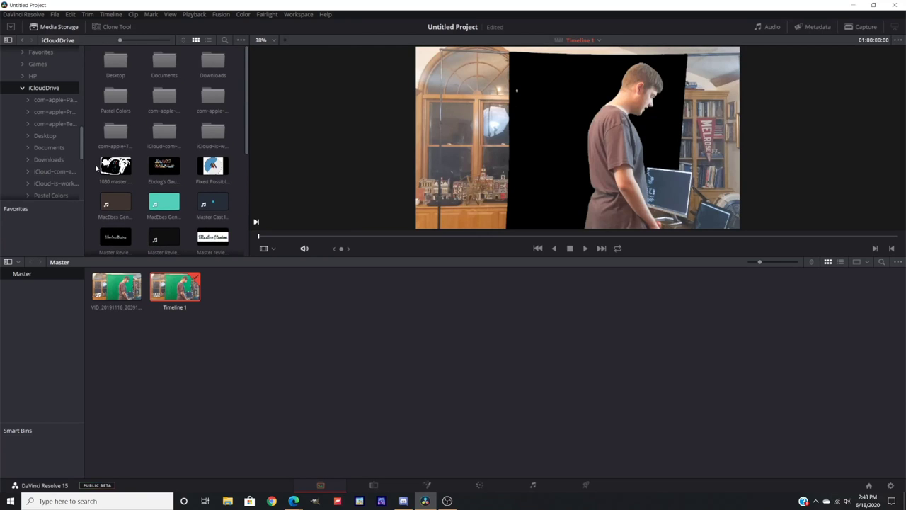
double_click(115, 98)
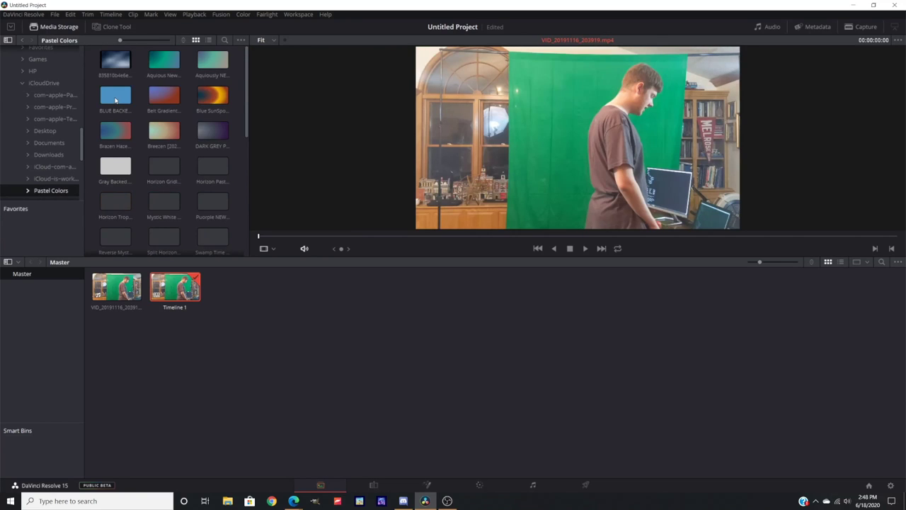
click(115, 100)
click(159, 99)
drag(161, 98, 246, 289)
Step: Back on the Fusion page, bring Belt Gradient from the Media Pool in as node MediaIn2
click(426, 485)
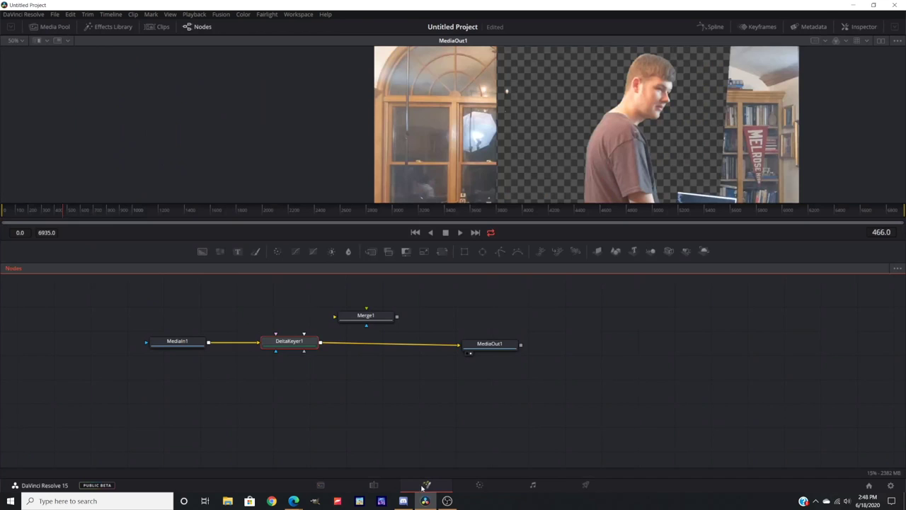
click(329, 437)
click(49, 26)
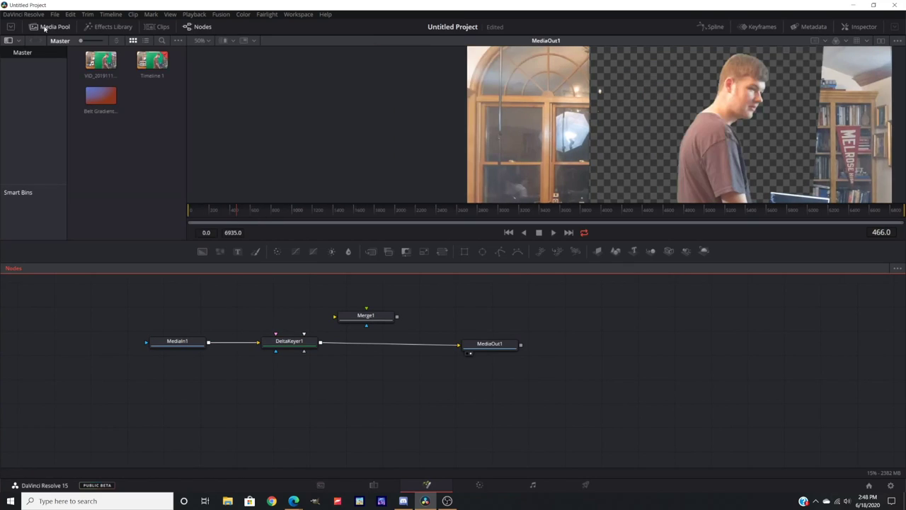
drag(106, 97, 378, 375)
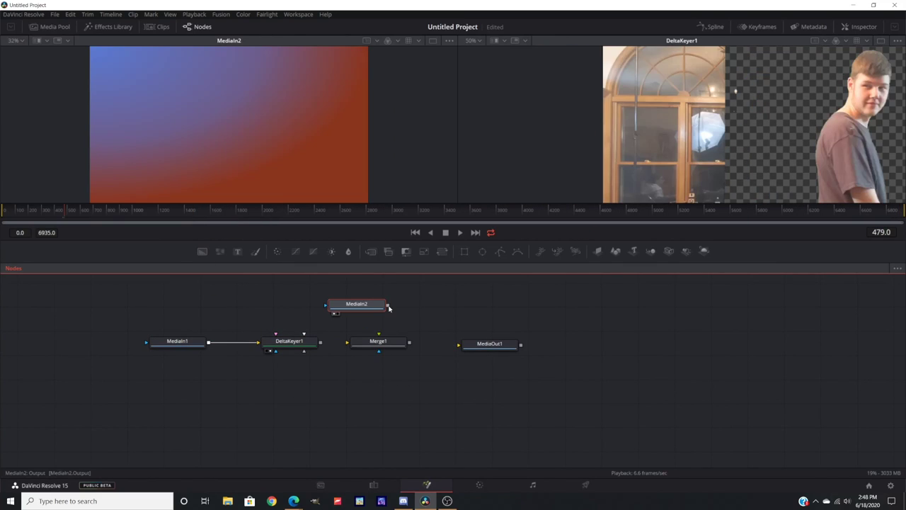
Step: Wire MediaIn2 to Merge1's background and DeltaKeyer1 to its foreground
drag(390, 305, 394, 345)
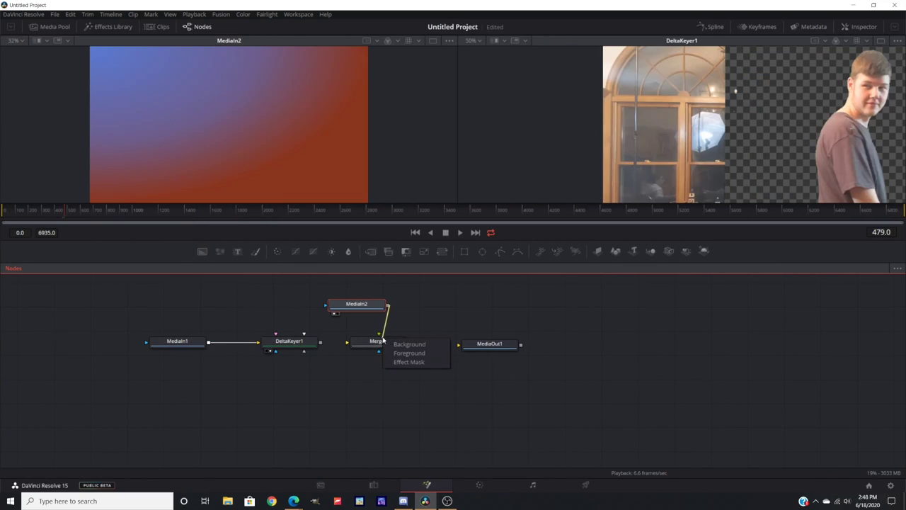
click(409, 344)
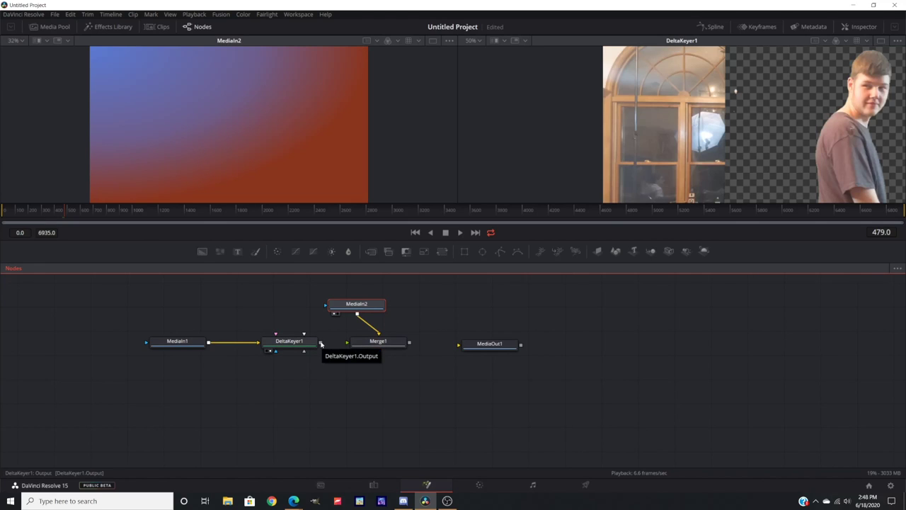
drag(320, 344, 364, 343)
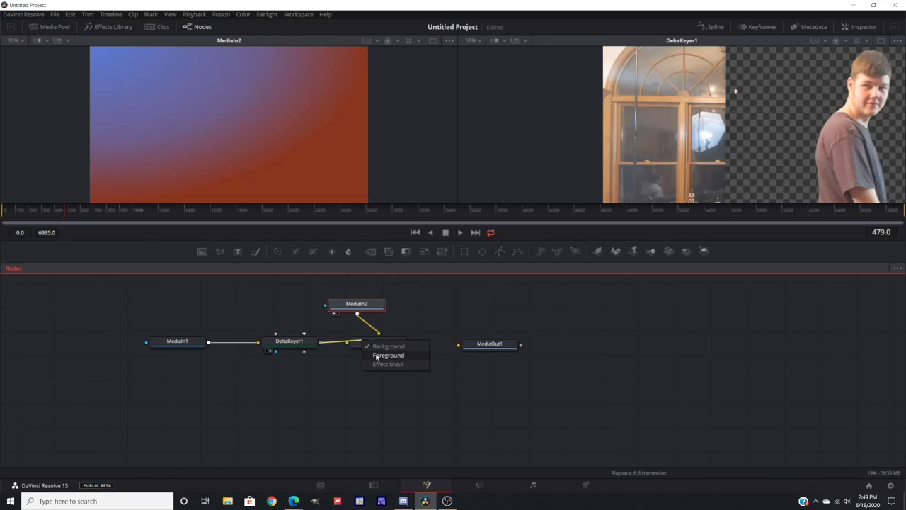
click(368, 357)
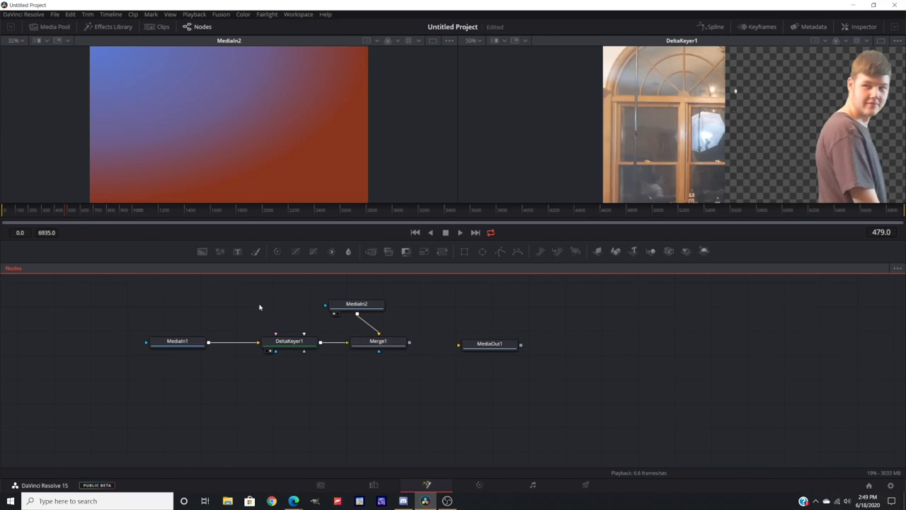
Step: Add a Polygon1 mask node through the tool search 'poly'
key(shift+space)
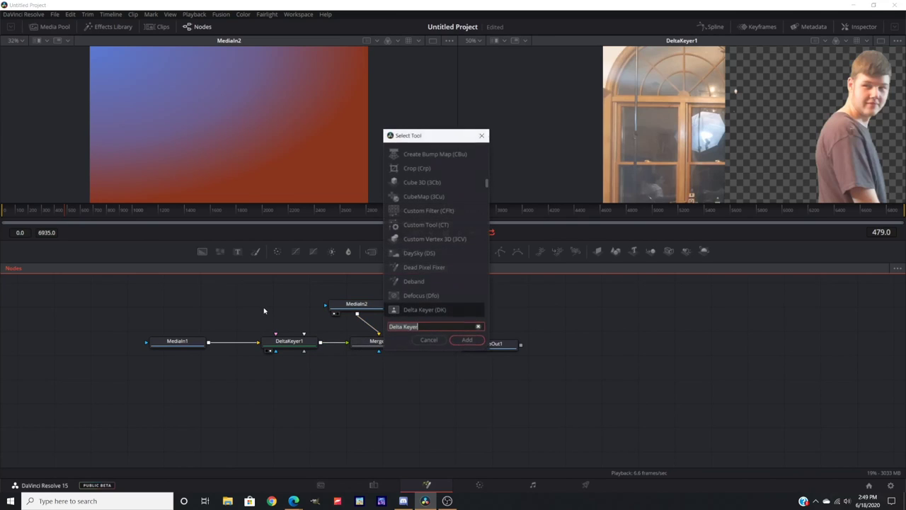
key(BackSpace)
text(poly)
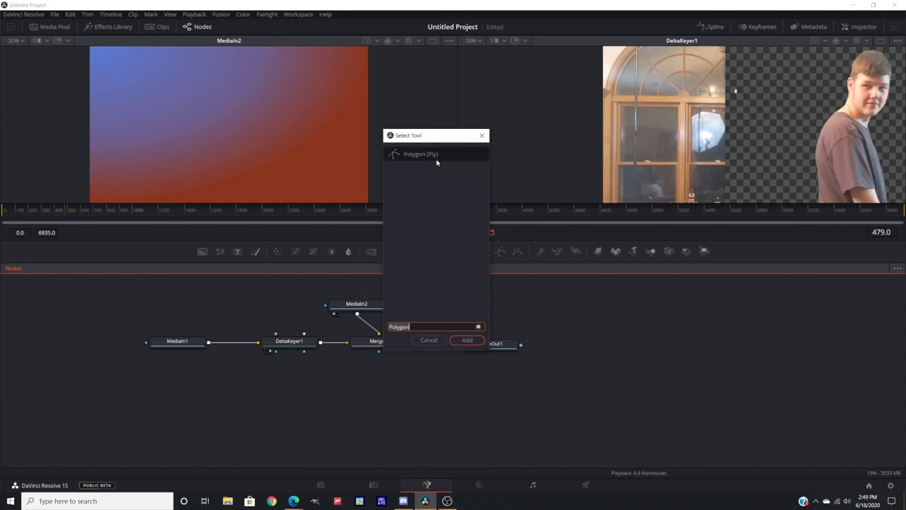
click(465, 340)
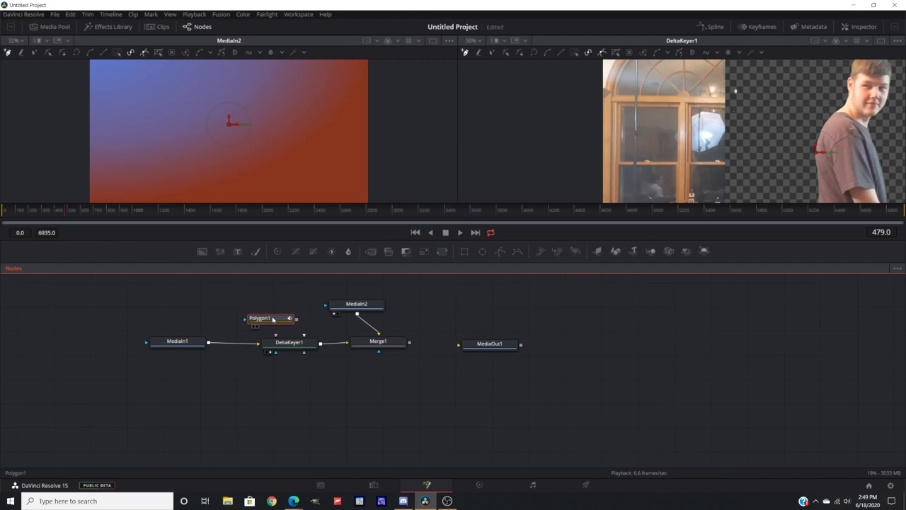
Step: Fit the frame in the viewer and place mask points around the person's body and head
click(14, 40)
click(20, 54)
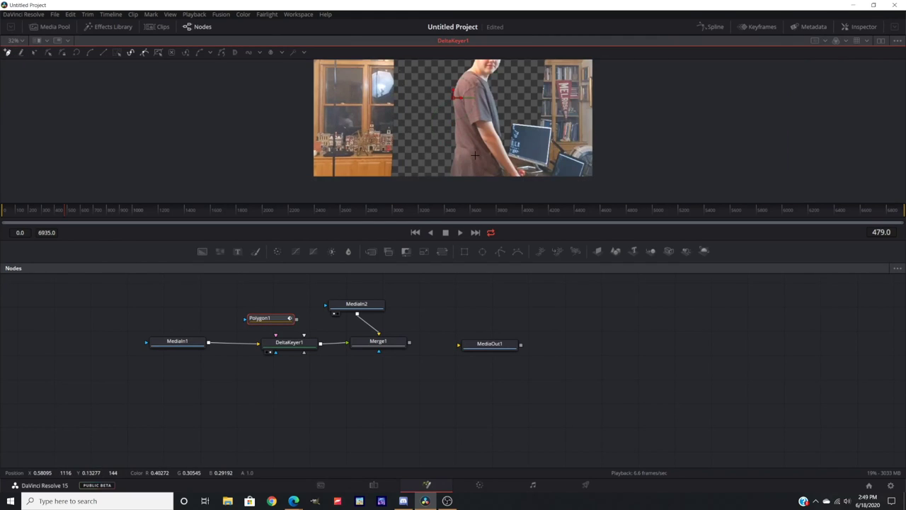
scroll(445, 173, down, 1)
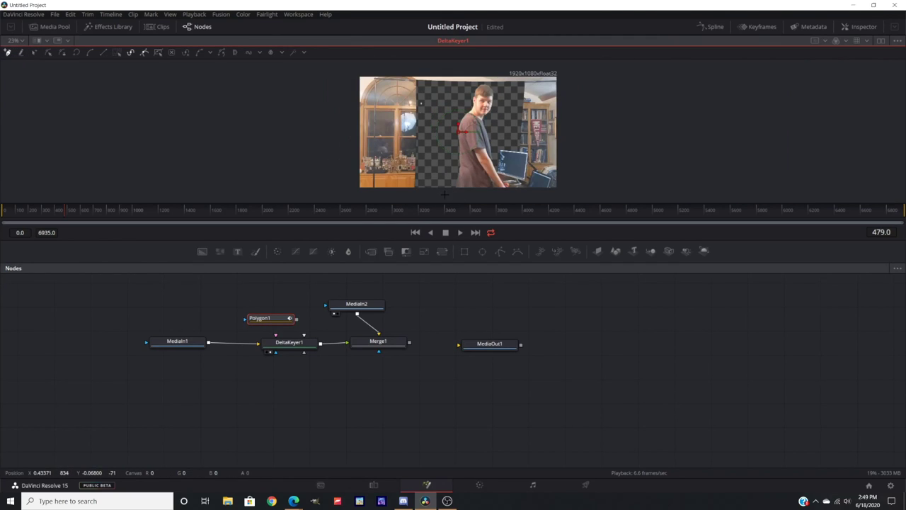
drag(442, 191, 476, 192)
click(516, 192)
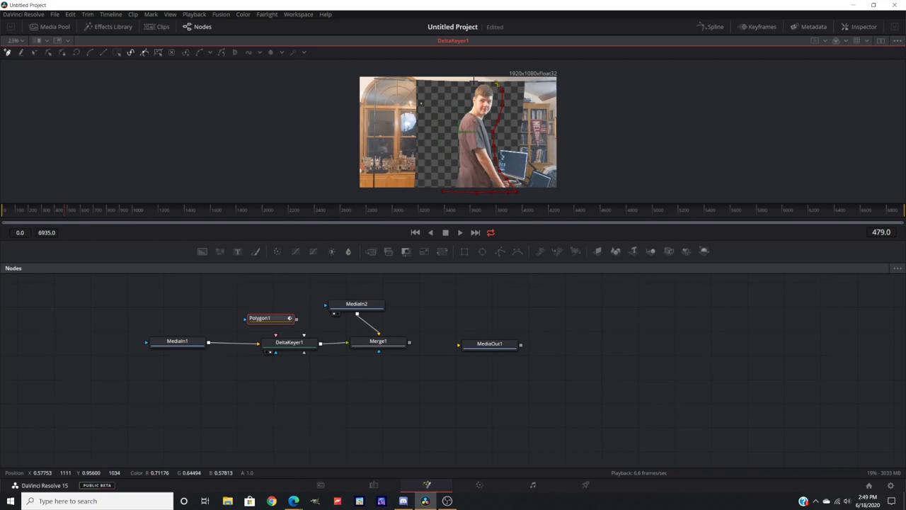
click(456, 98)
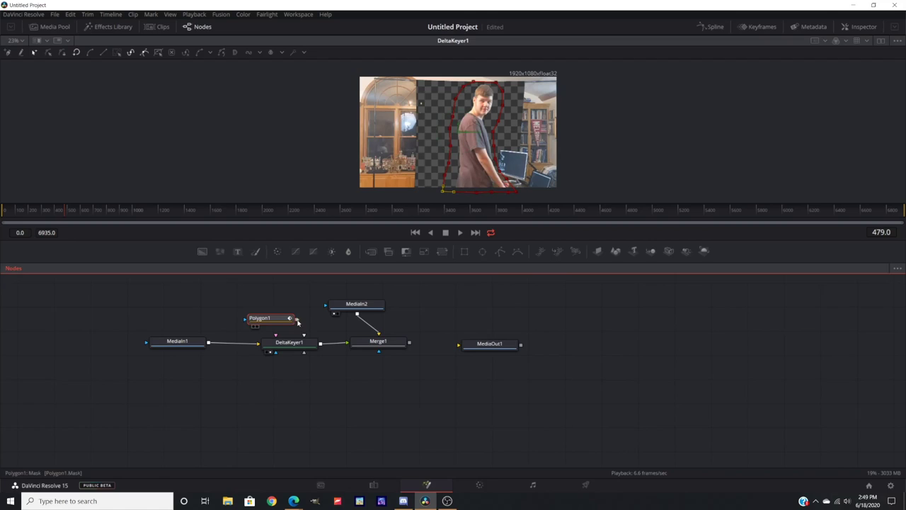
Step: Wire Polygon1 into DeltaKeyer1 and Merge1 into MediaOut1, then view MediaOut1
drag(297, 322, 319, 369)
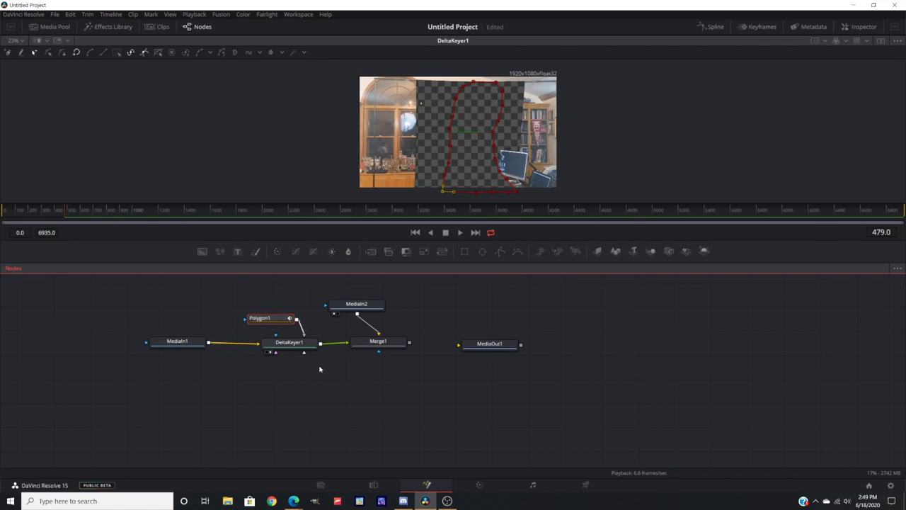
drag(409, 343, 482, 346)
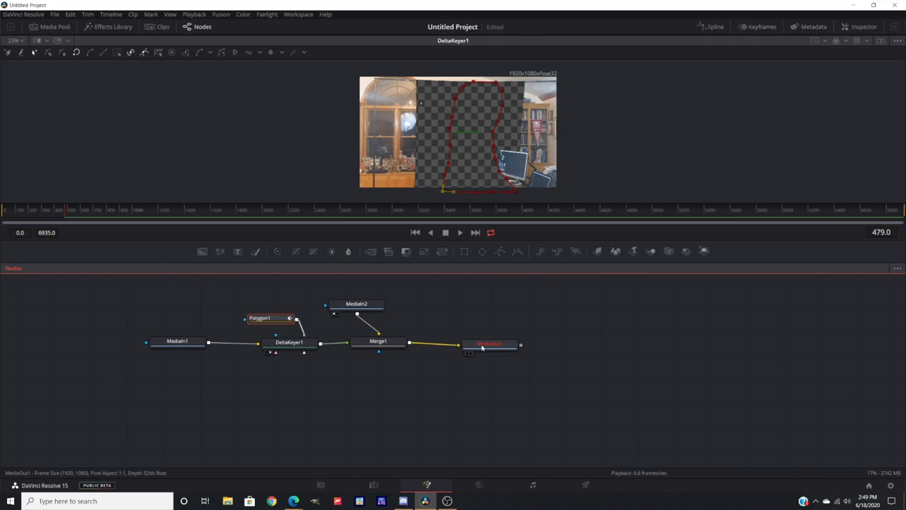
click(470, 356)
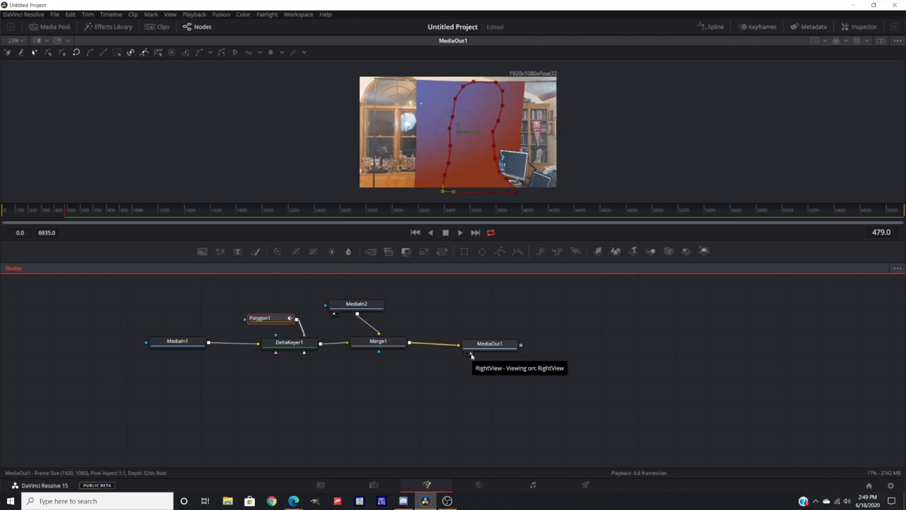
Step: Invert the Polygon1 mask so the person shows over the gradient, then tidy the node layout
click(289, 346)
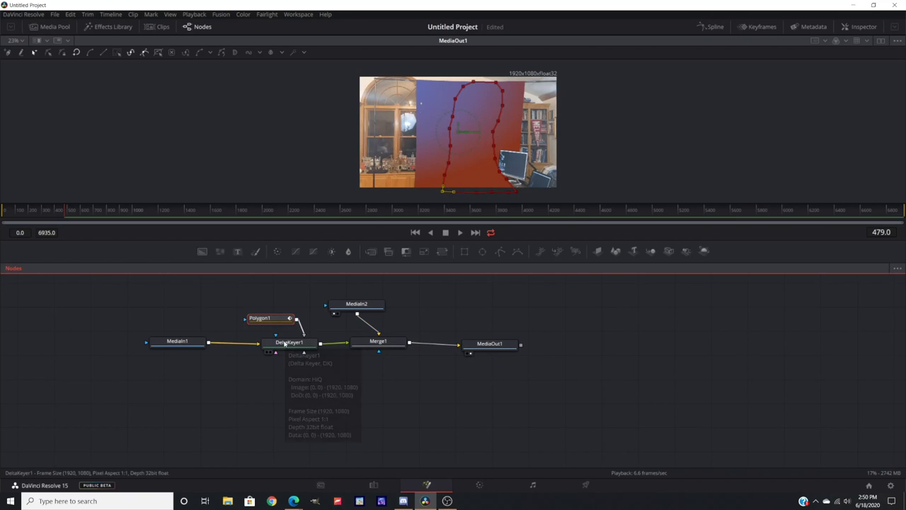
click(859, 27)
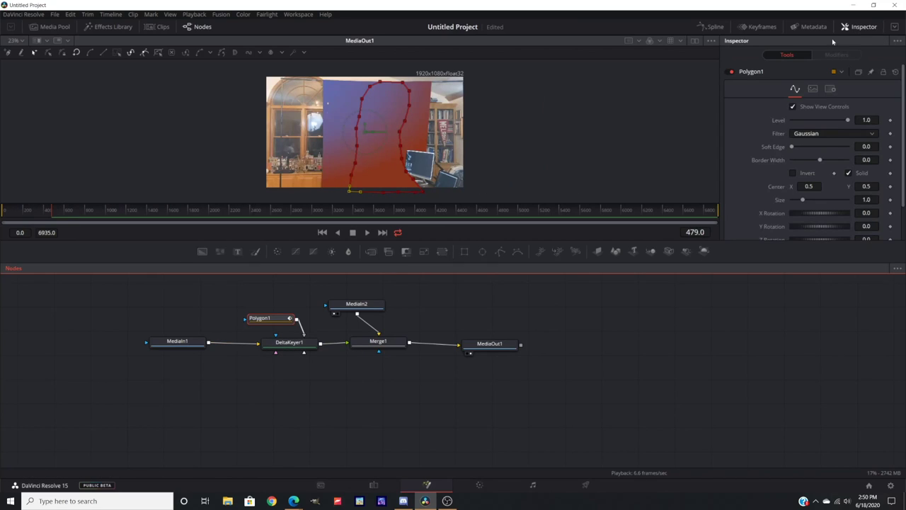
click(793, 173)
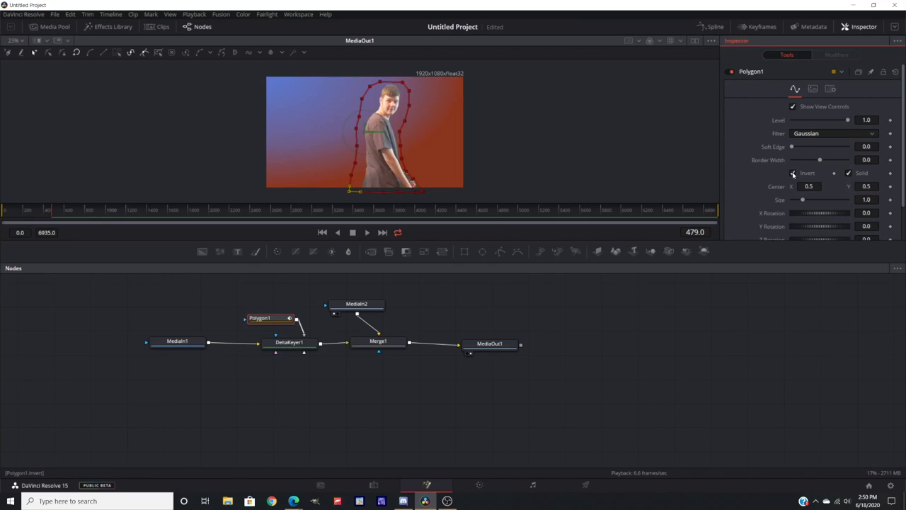
click(854, 29)
drag(378, 341, 380, 347)
click(317, 283)
drag(51, 212, 19, 212)
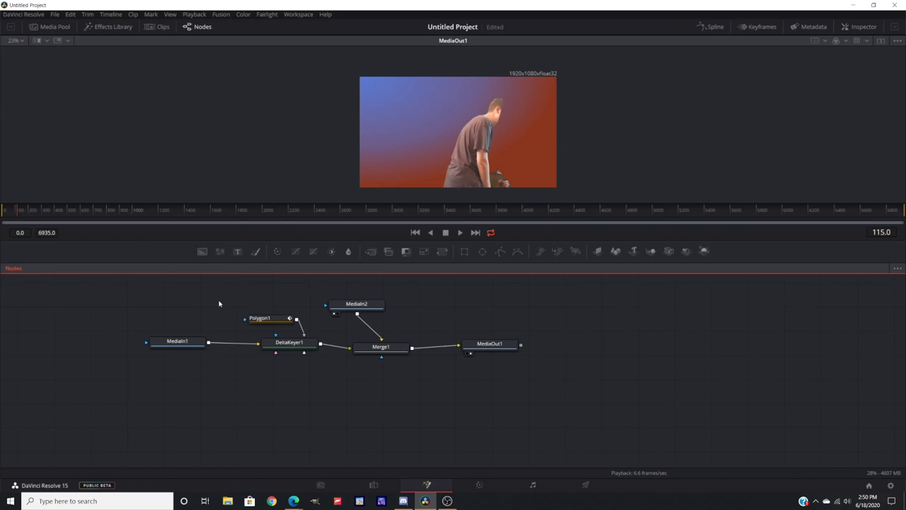
Step: Shift Polygon1's head, top and neck points right to follow the person's head across frames
click(273, 317)
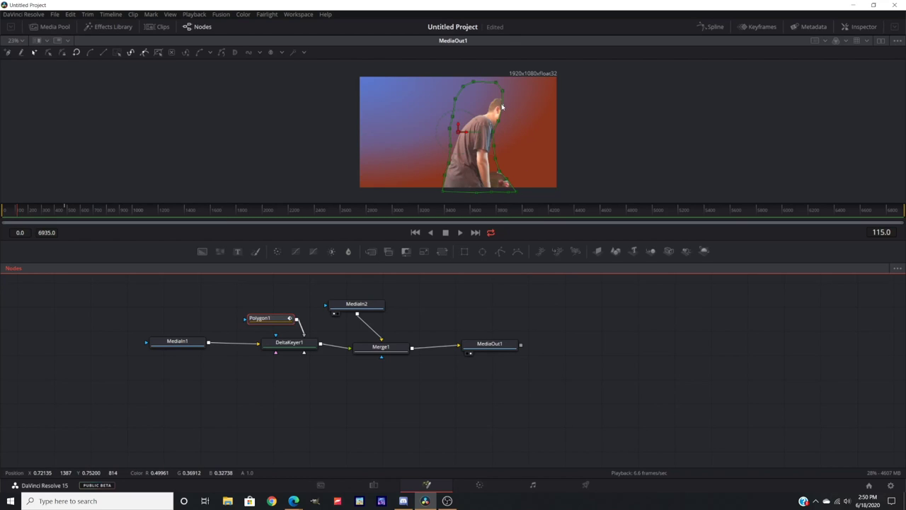
drag(502, 106, 509, 133)
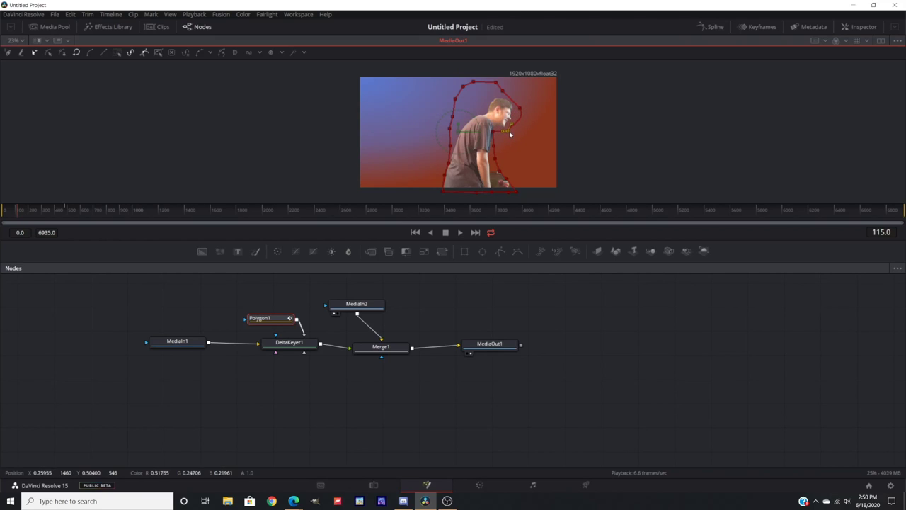
click(118, 305)
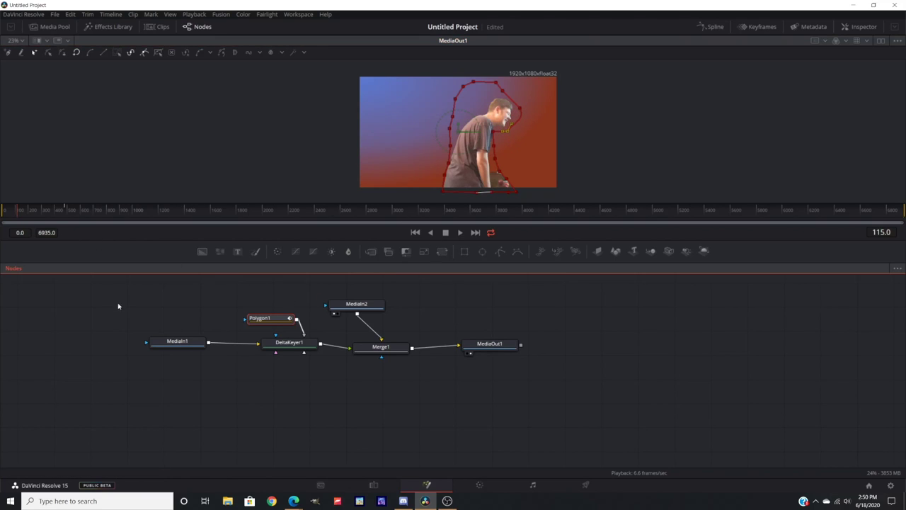
drag(18, 213, 50, 215)
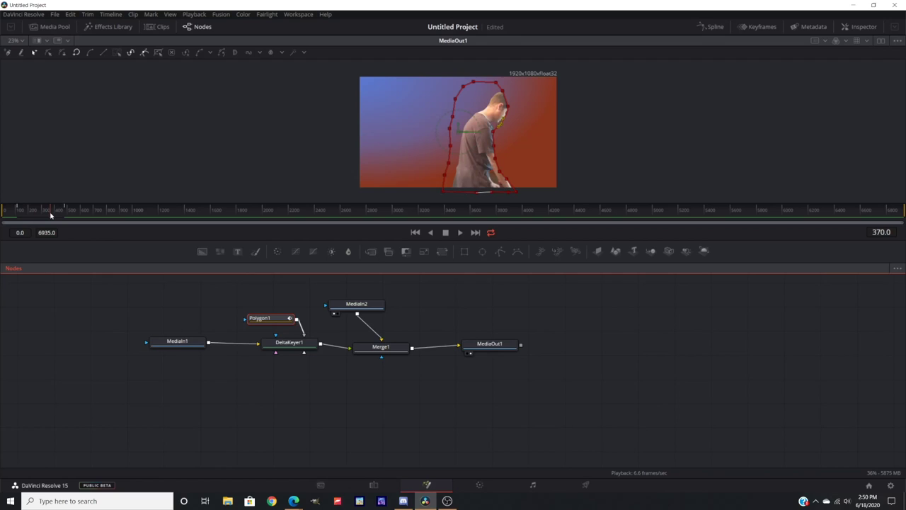
click(512, 105)
drag(518, 105, 527, 101)
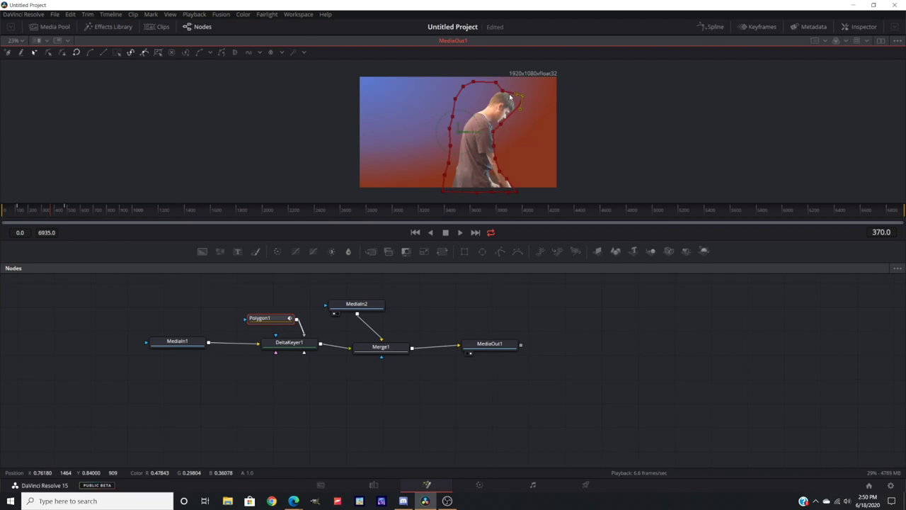
click(507, 89)
drag(503, 126, 509, 128)
Step: At an earlier frame, widen the mask around the head's top-left and left shoulder
drag(11, 212, 82, 209)
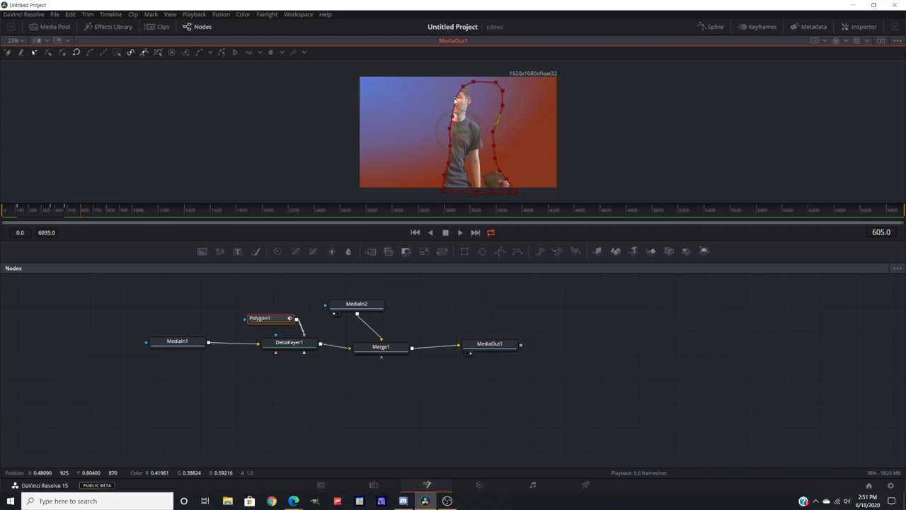
drag(455, 102, 434, 90)
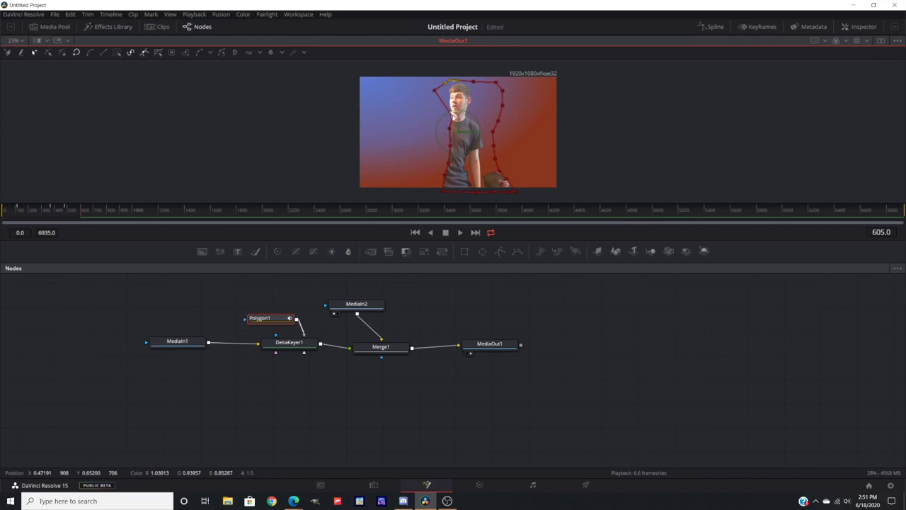
drag(441, 120, 418, 179)
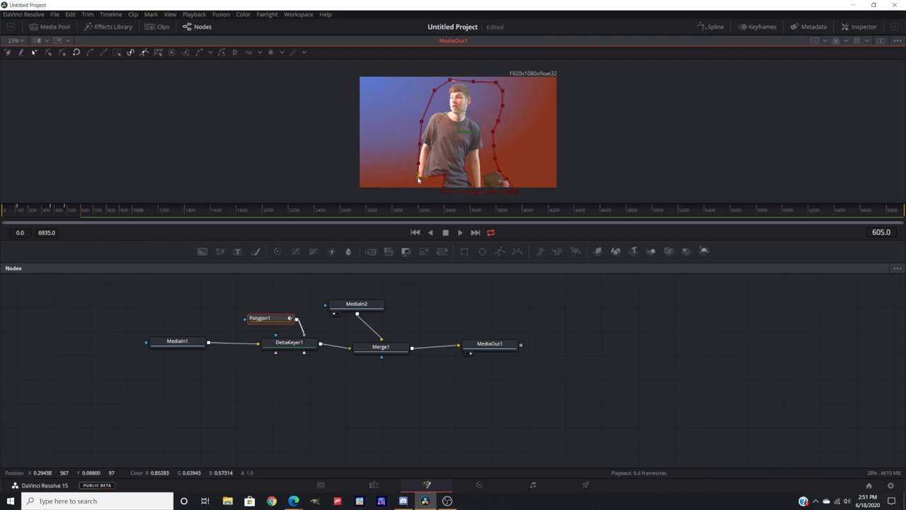
Step: At later frames, pull the mask's left points out around the second boy's head and shoulder
click(9, 212)
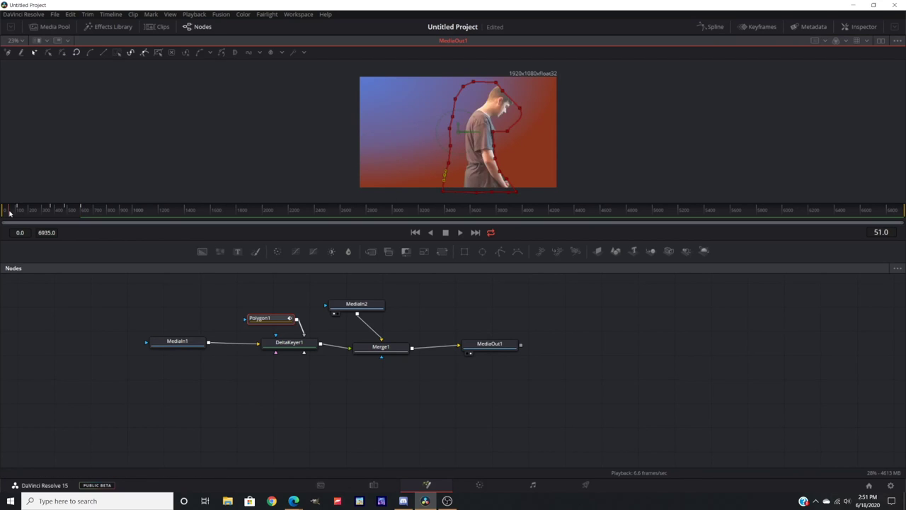
drag(9, 212, 97, 211)
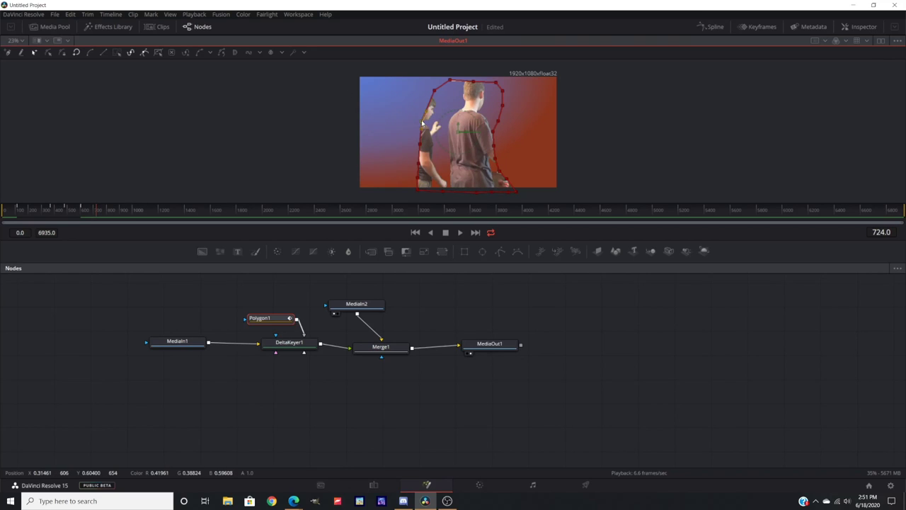
drag(422, 124, 395, 189)
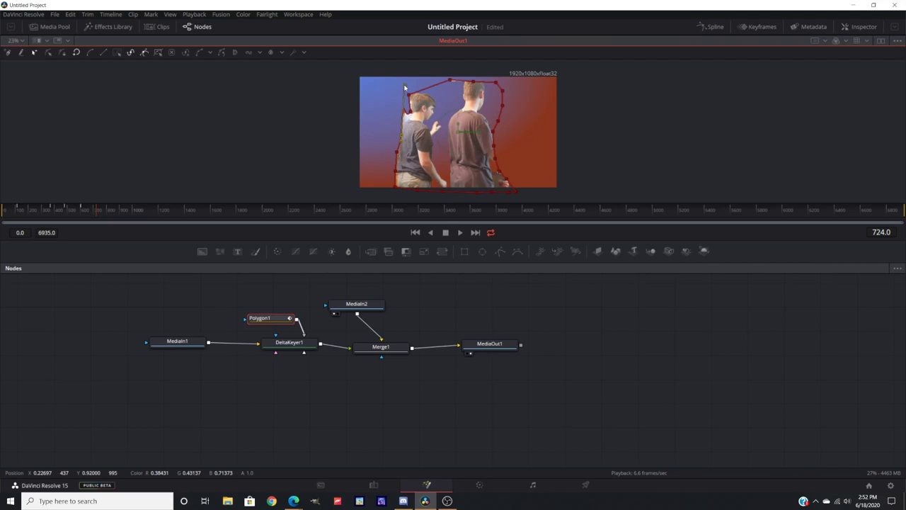
drag(408, 113, 412, 114)
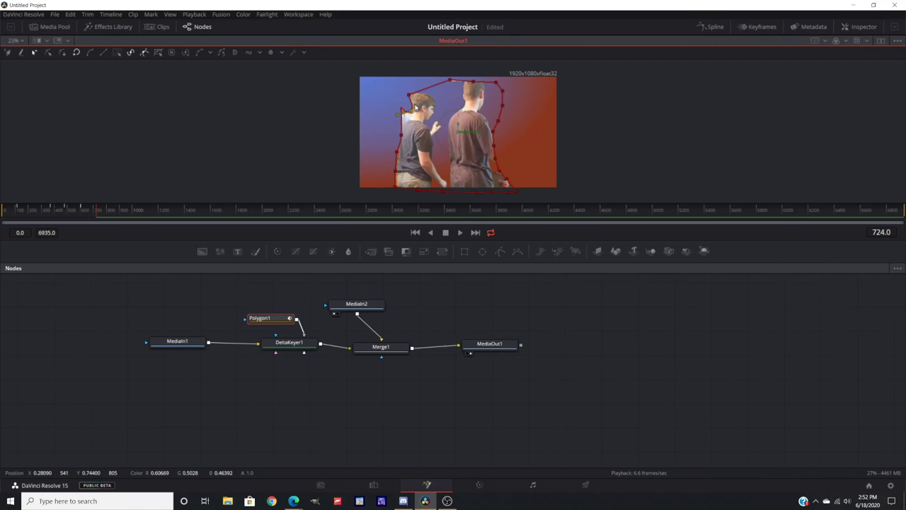
drag(403, 111, 408, 120)
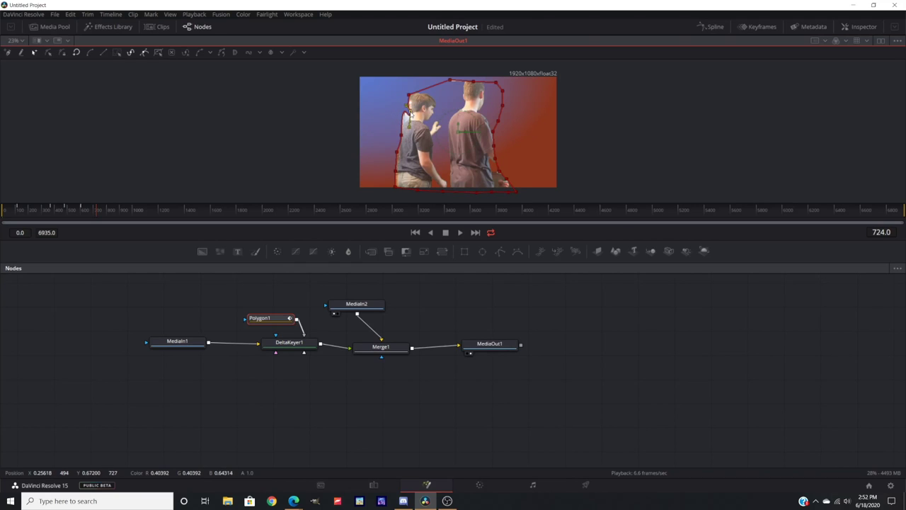
right_click(410, 114)
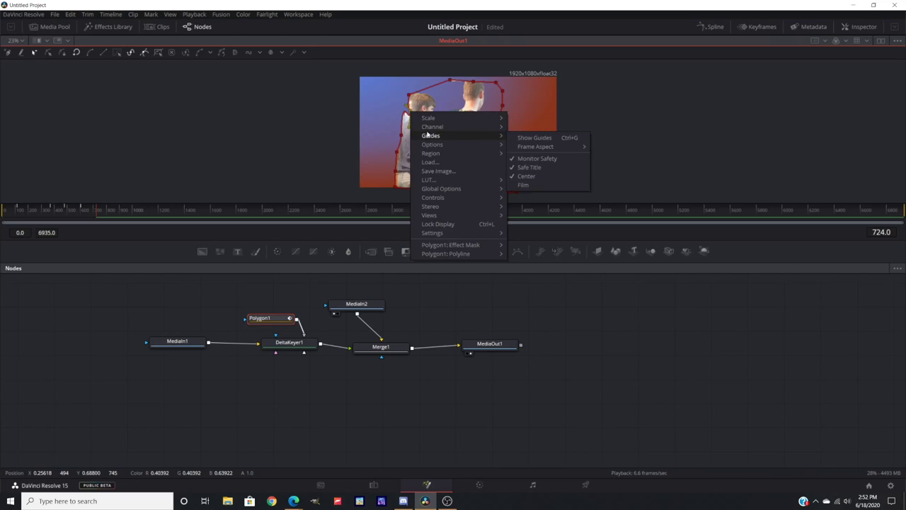
mouse_move(432, 145)
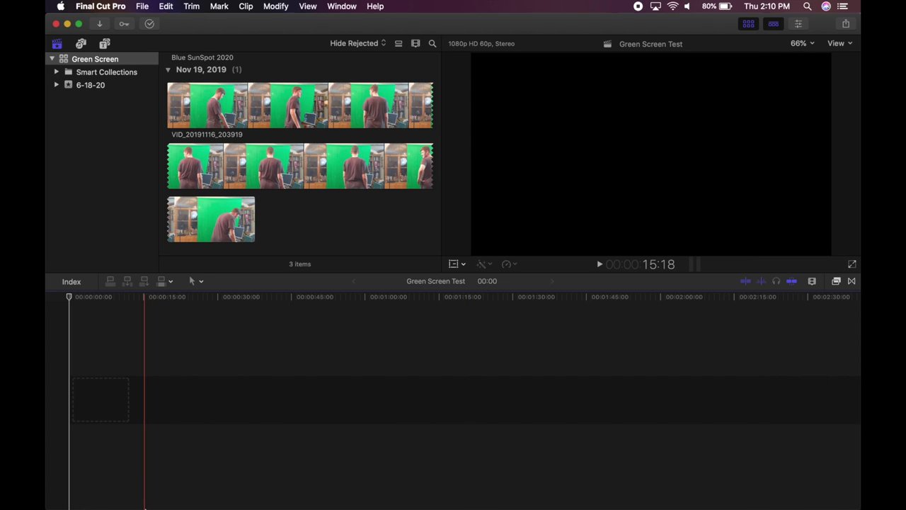
Step: Add VID_20191116_203919.mp4 from Downloads > Steve3 > Part 2 Film to the timeline start
click(146, 491)
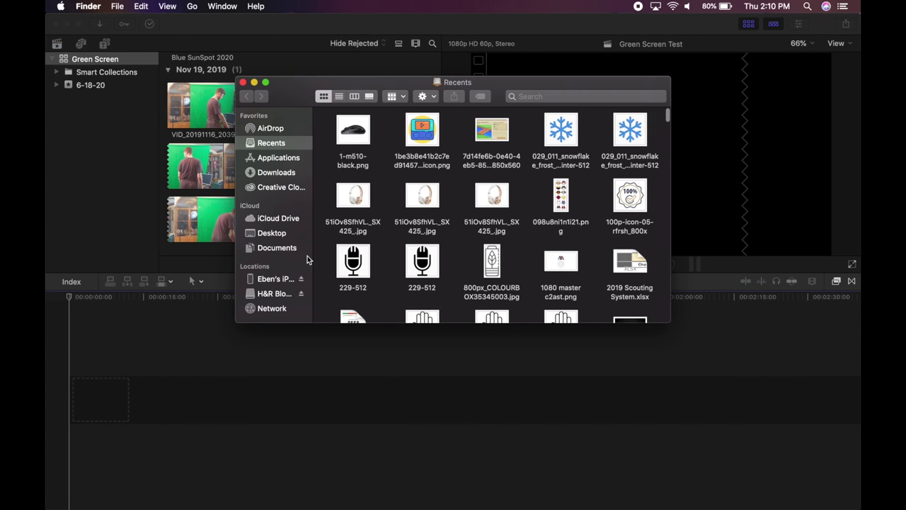
click(264, 177)
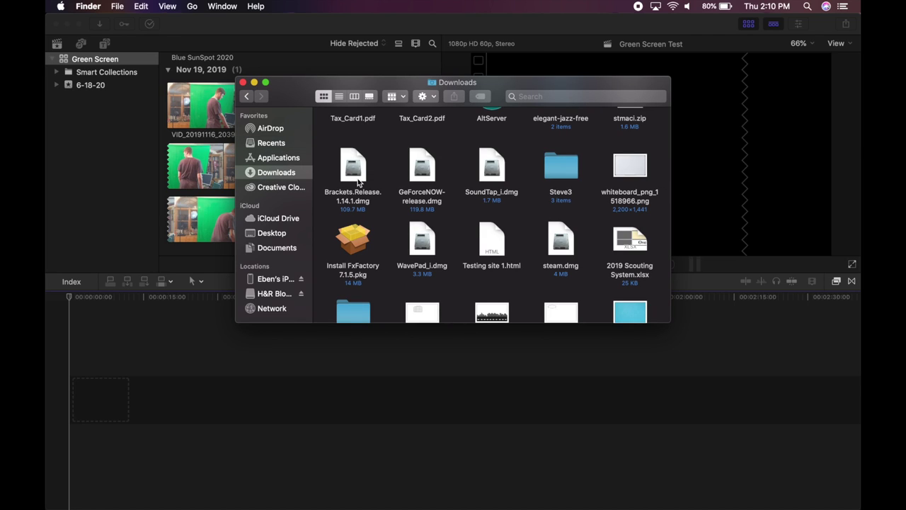
scroll(357, 180, up, 3)
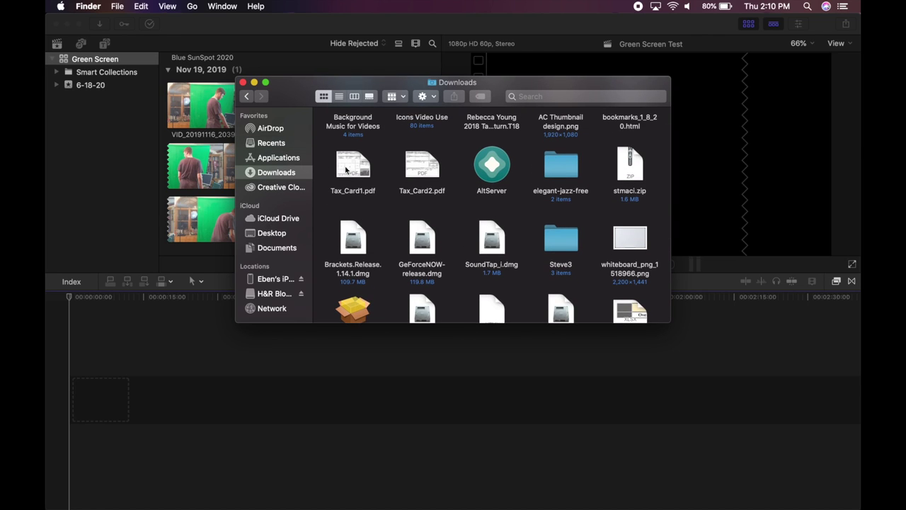
double_click(556, 233)
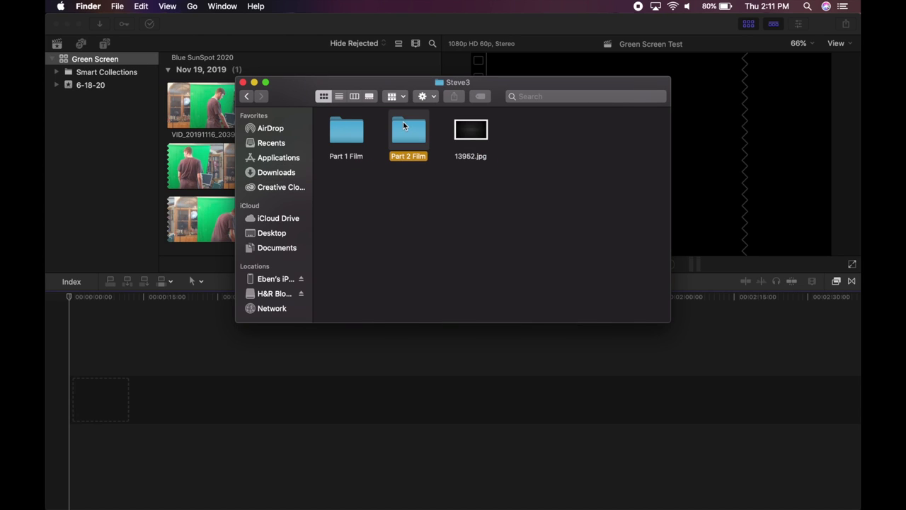
double_click(406, 129)
scroll(390, 192, up, 1)
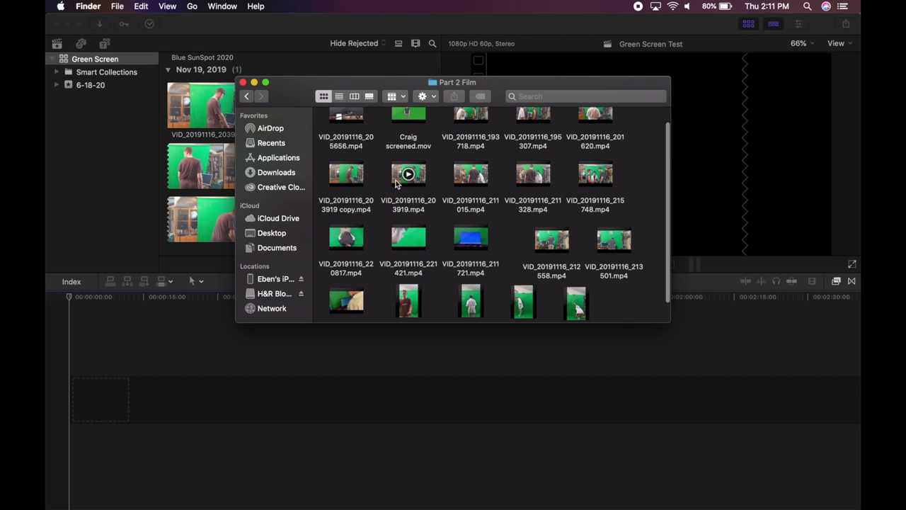
drag(407, 175, 137, 399)
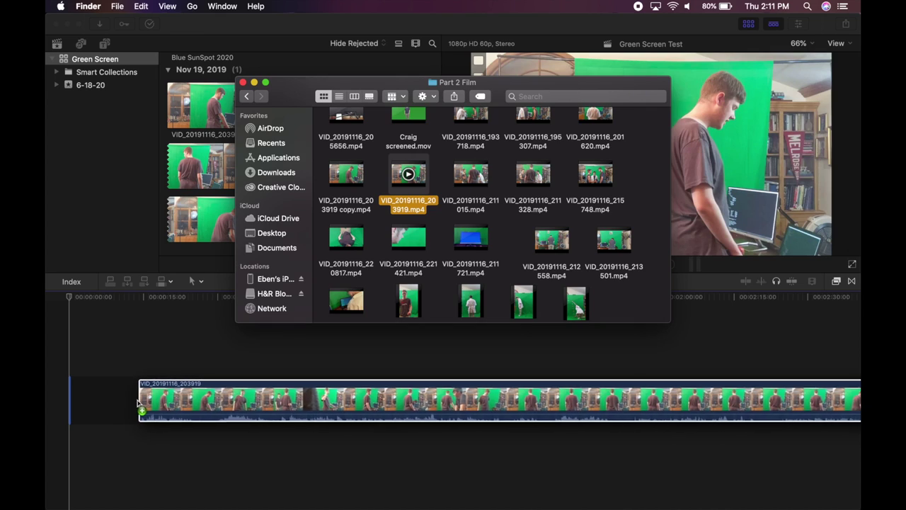
key(super+w)
Step: Extend the Blue SunSpot 2020 clip's left edge so it starts earlier beneath the green-screen clip
click(139, 353)
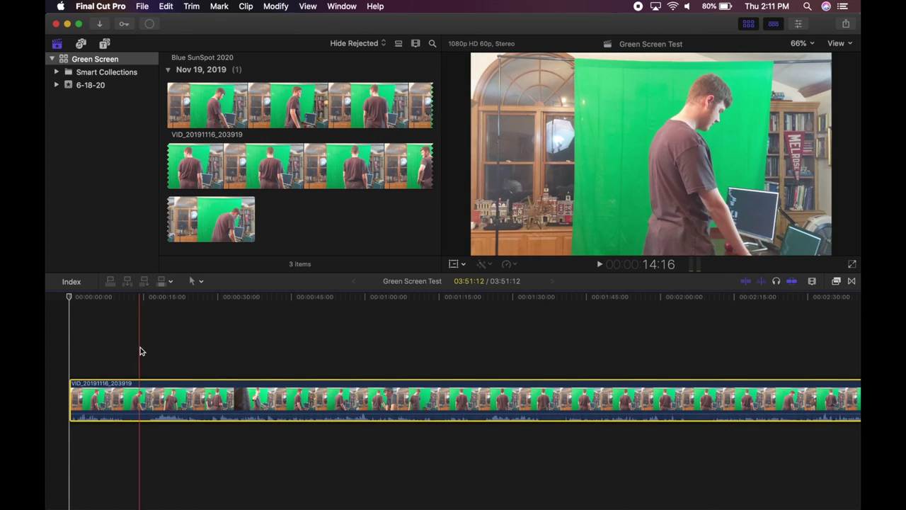
click(154, 500)
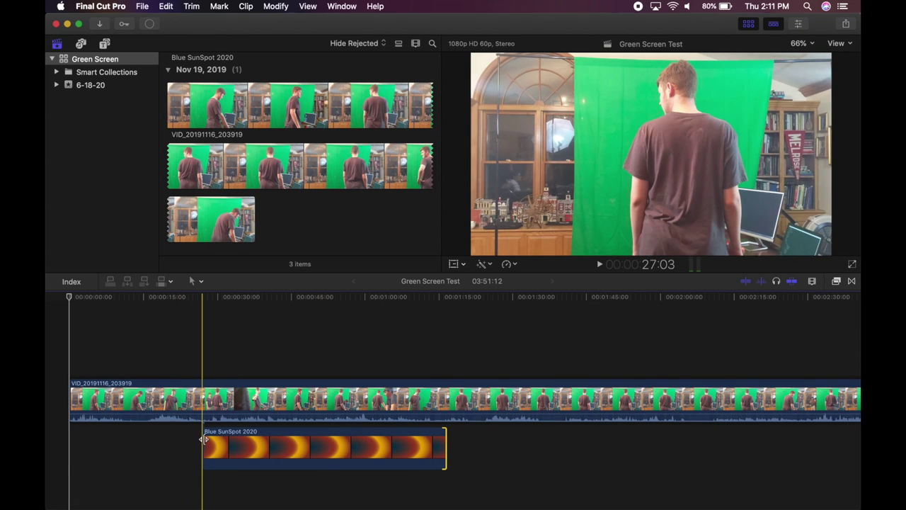
drag(203, 440, 160, 443)
click(192, 323)
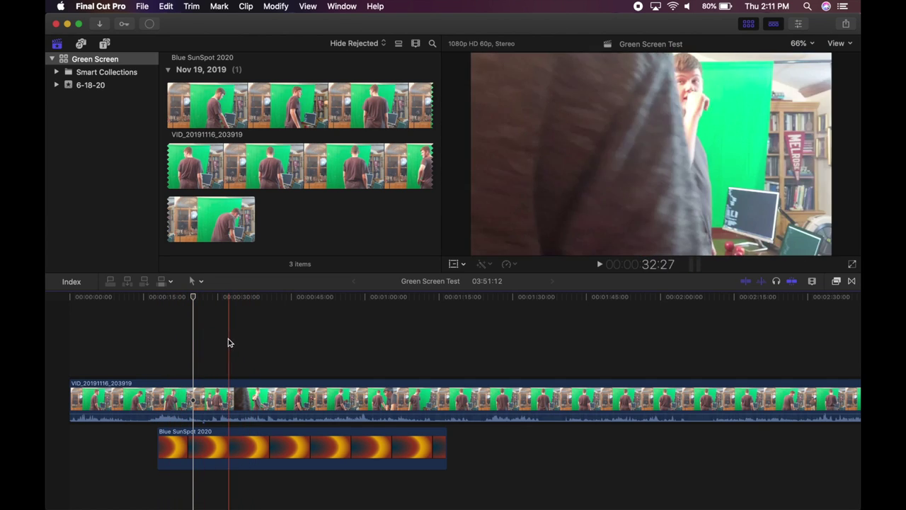
click(201, 344)
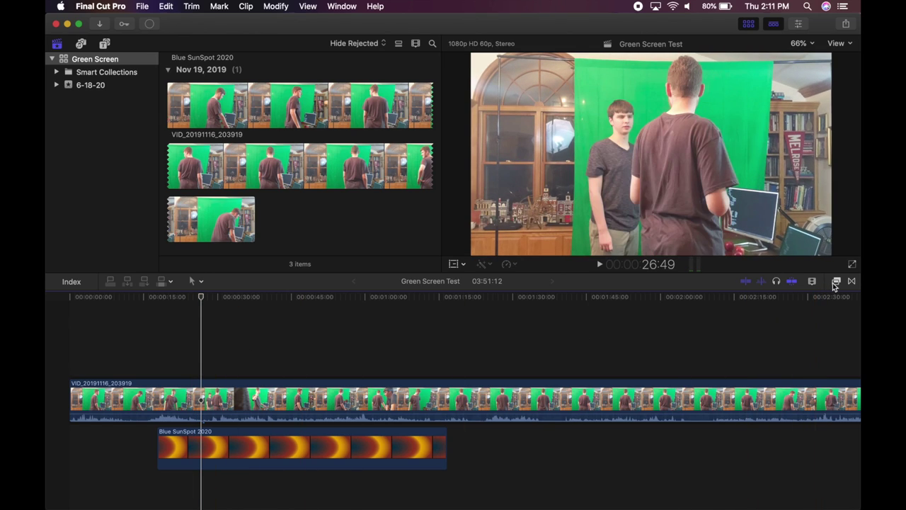
Step: Apply the Keying > Keyer effect to VID_20191116_203919 and select the clip
click(836, 282)
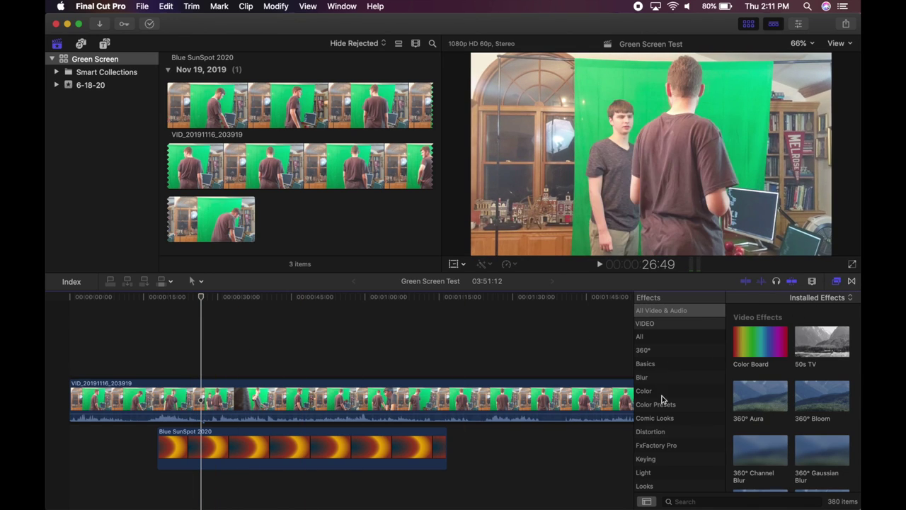
click(653, 462)
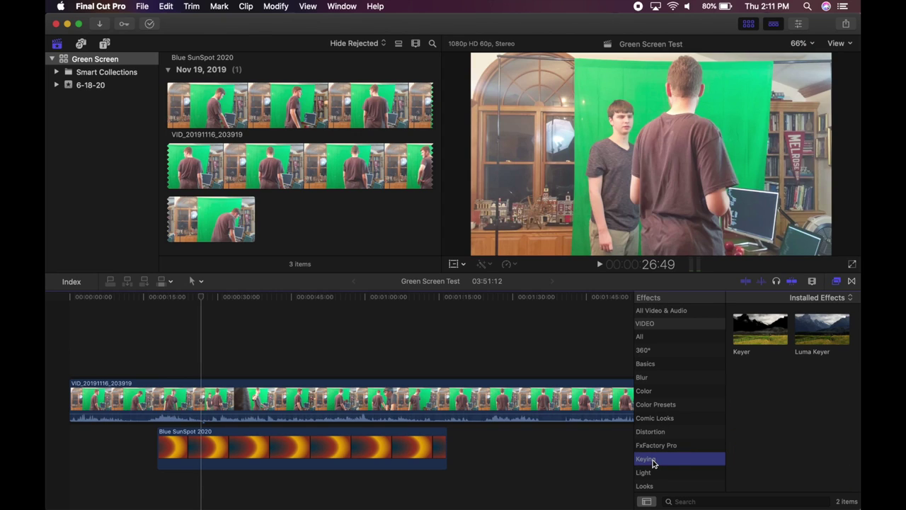
drag(751, 334, 419, 403)
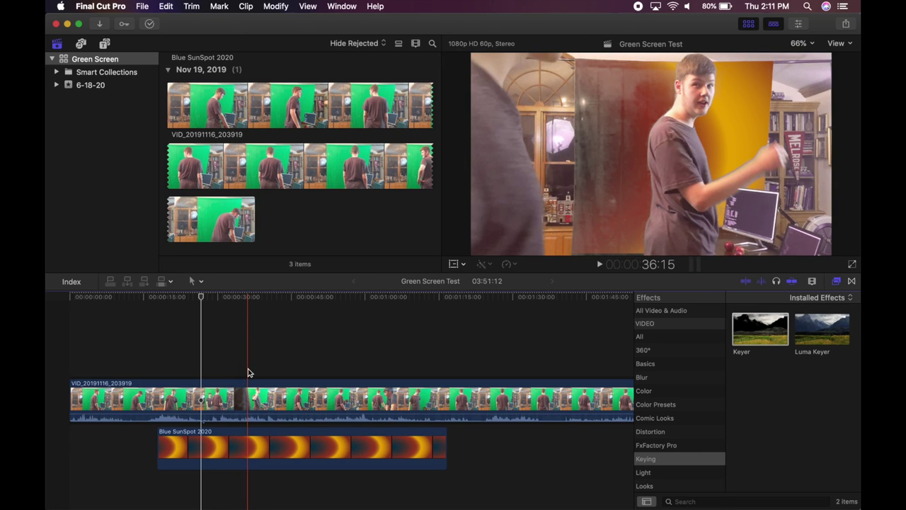
click(812, 281)
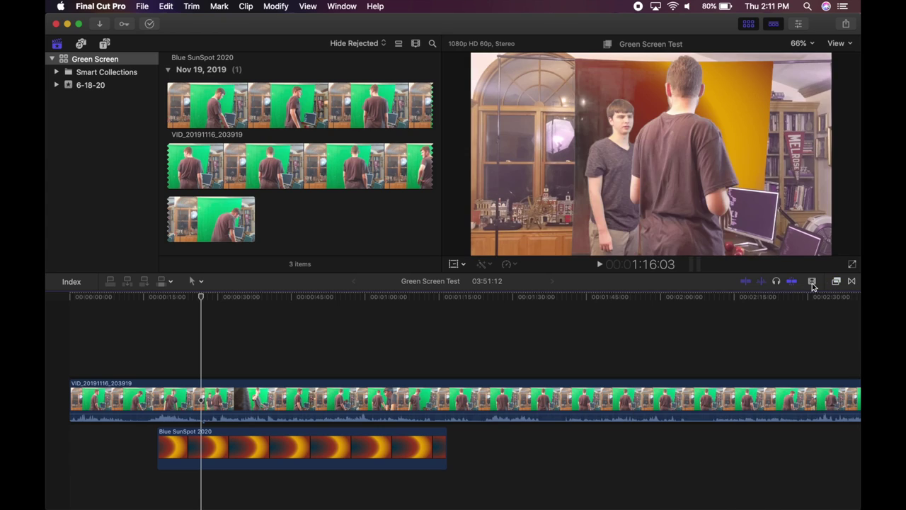
click(229, 400)
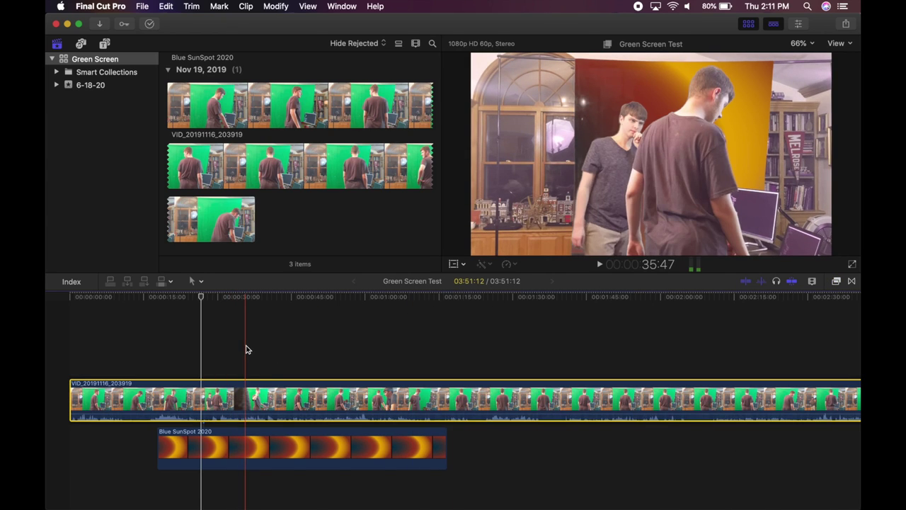
Step: Raise the Keyer's Matte Tools Levels black point to about 0.40, checking edges at 200% zoom
click(799, 24)
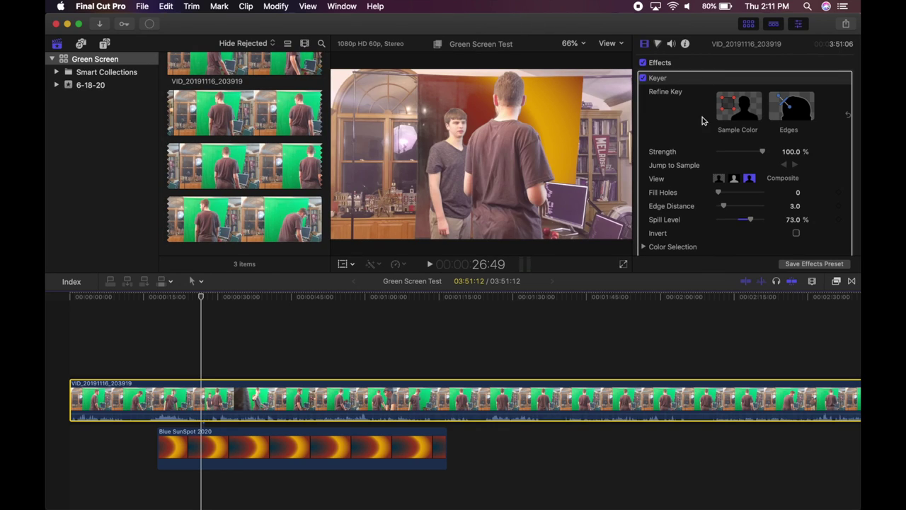
scroll(676, 172, down, 3)
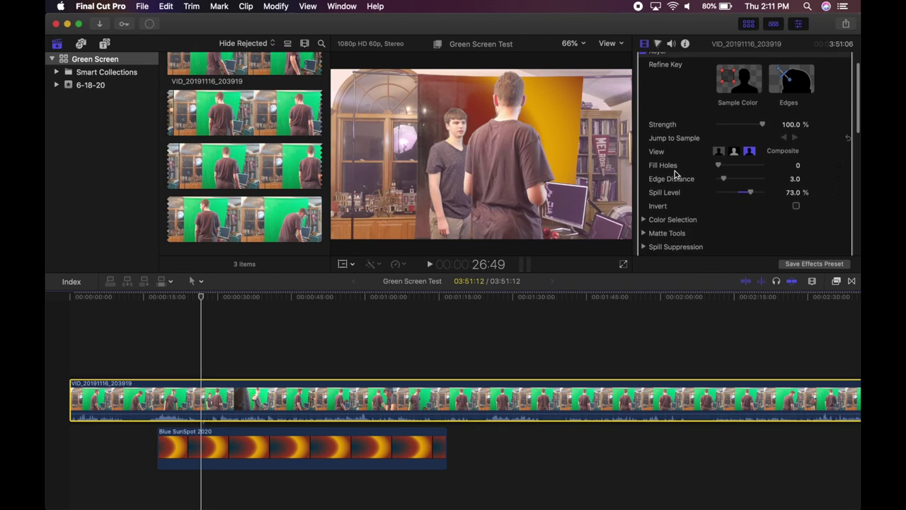
scroll(675, 173, down, 2)
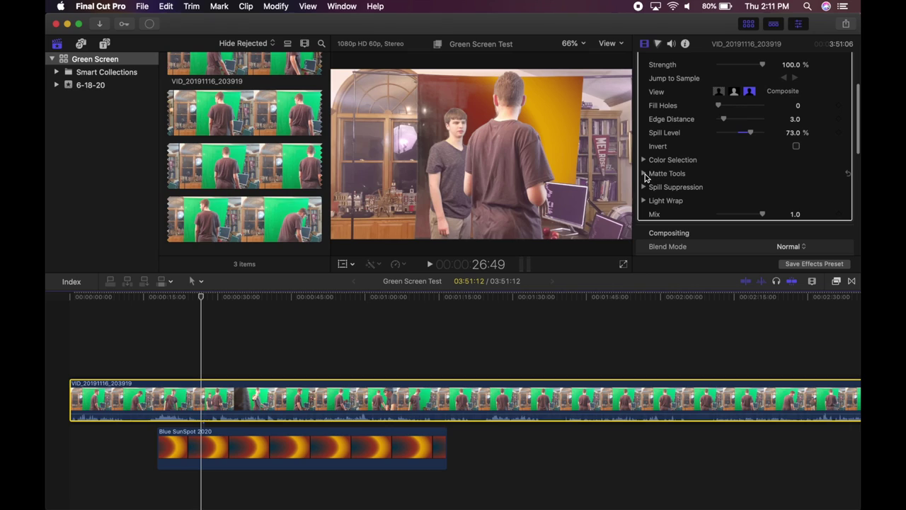
click(644, 174)
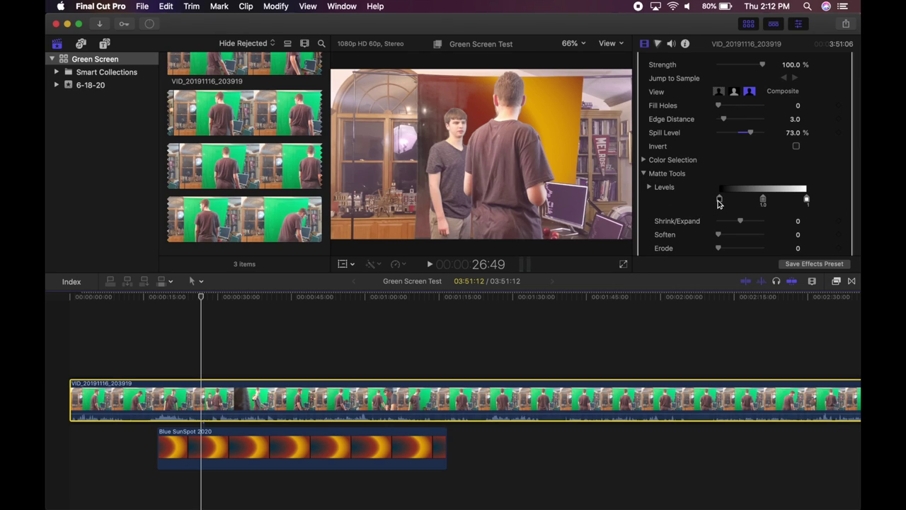
drag(719, 203, 741, 204)
click(569, 43)
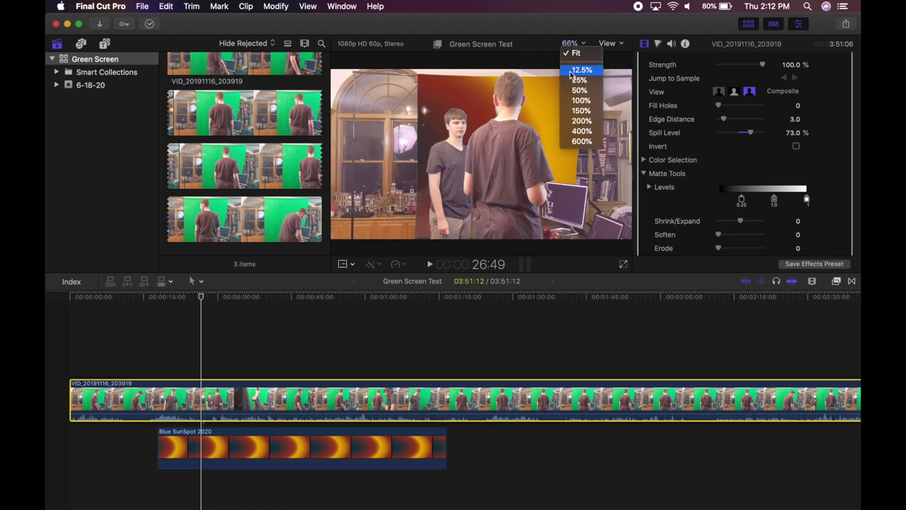
click(573, 122)
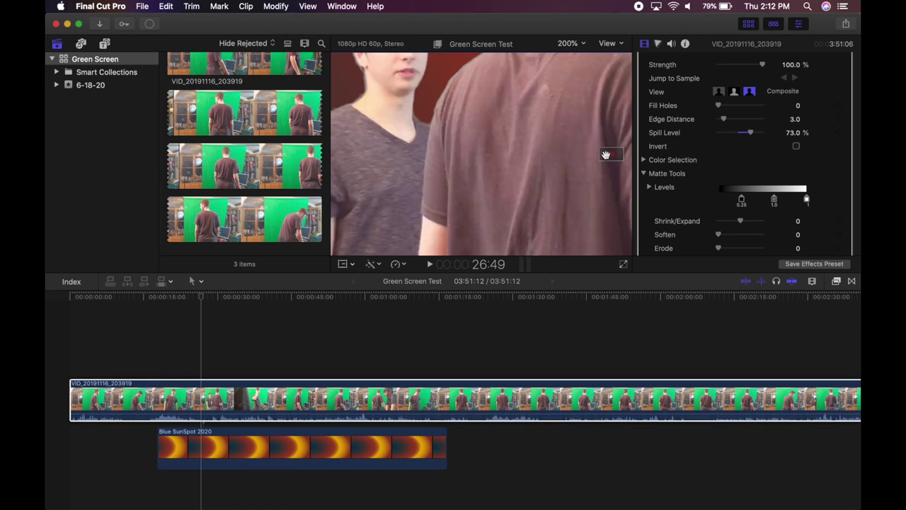
drag(602, 154, 605, 157)
mouse_move(741, 200)
mouse_down()
mouse_move(800, 203)
mouse_move(756, 203)
mouse_up()
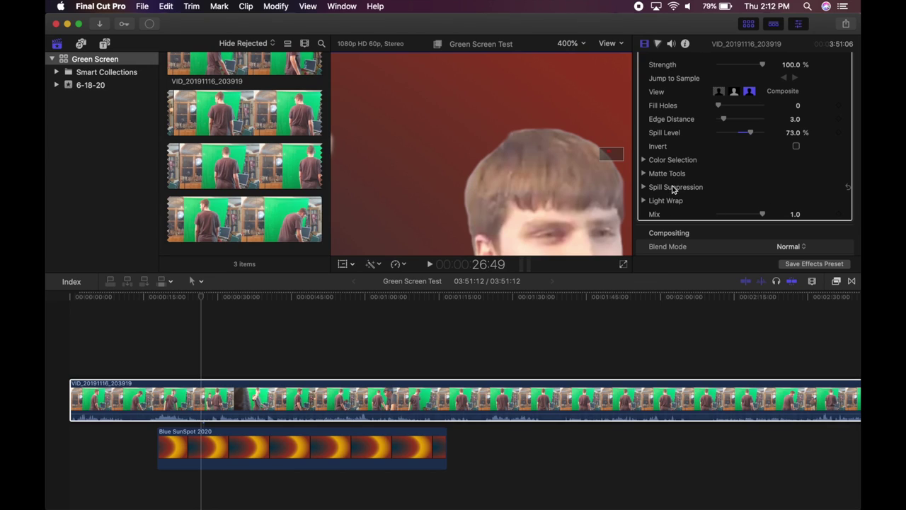
Step: Adjust the Keyer's Spill Suppression Spill Contrast black and white points
click(644, 187)
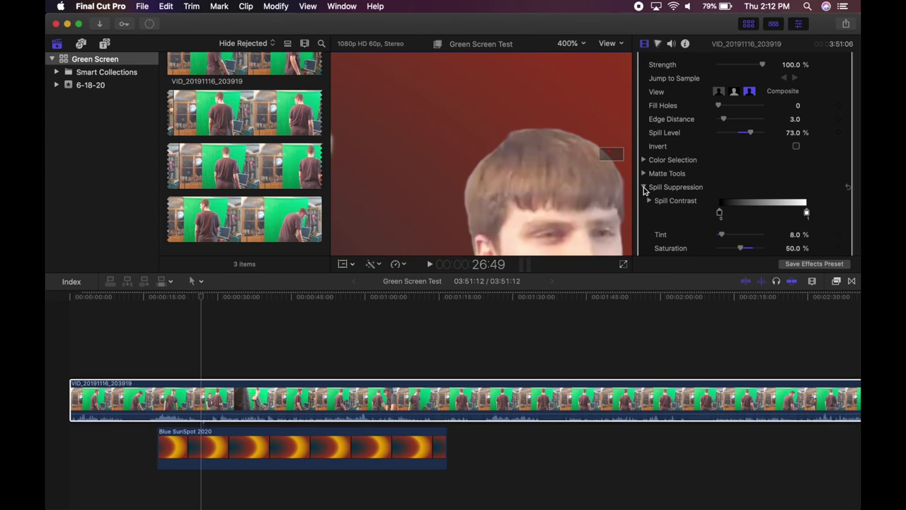
scroll(655, 192, down, 2)
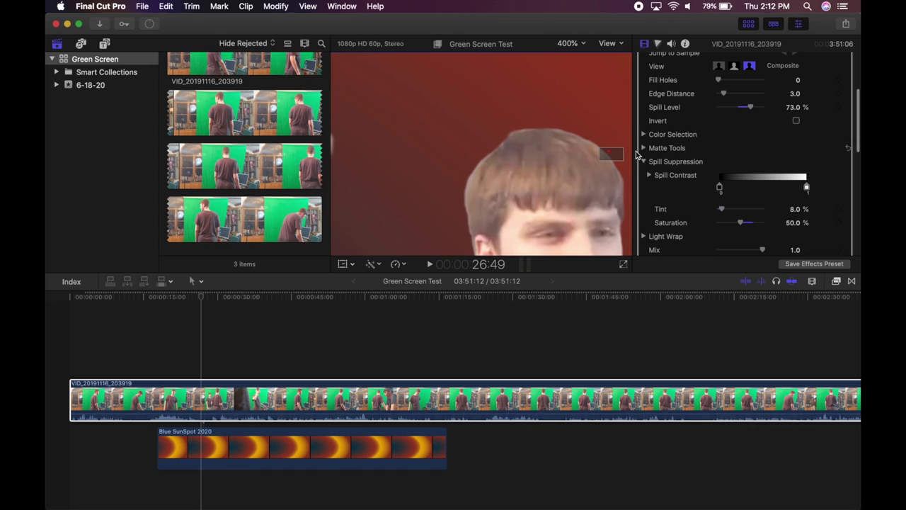
click(644, 147)
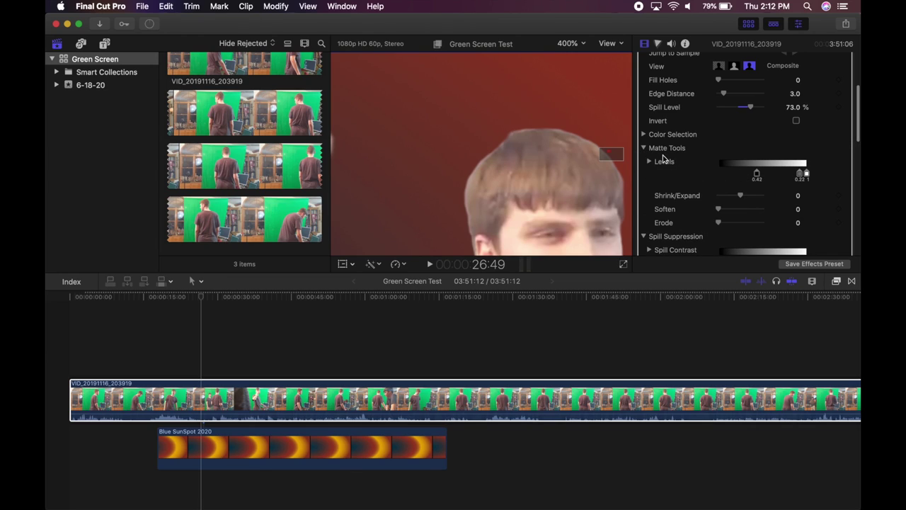
click(644, 148)
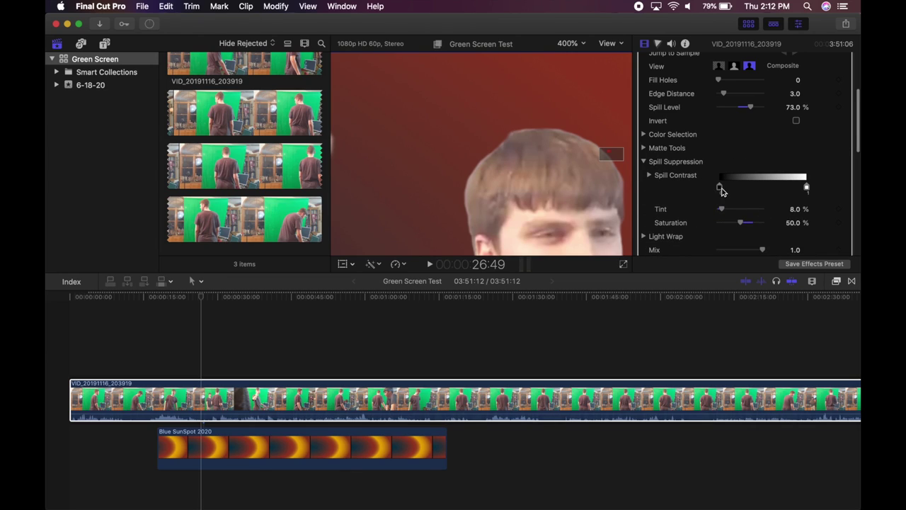
mouse_move(720, 190)
mouse_down()
mouse_move(740, 190)
mouse_move(716, 189)
mouse_up()
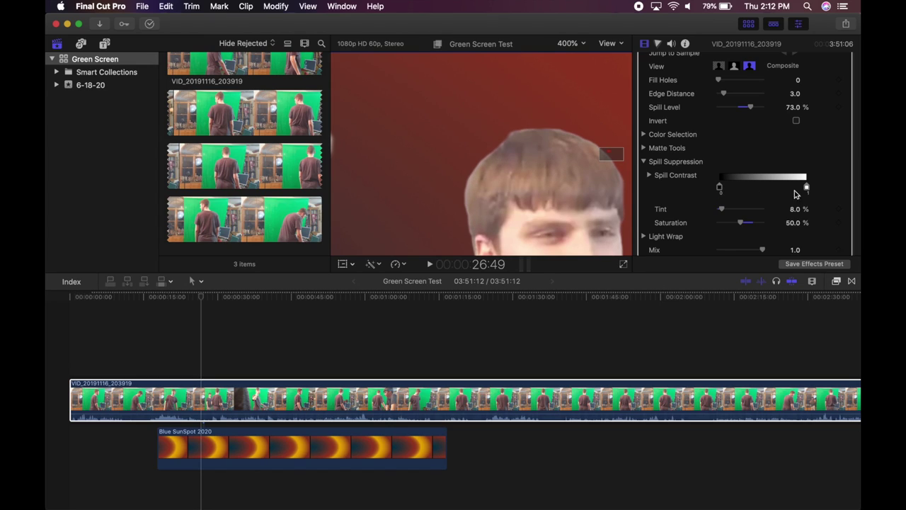
drag(808, 190, 761, 192)
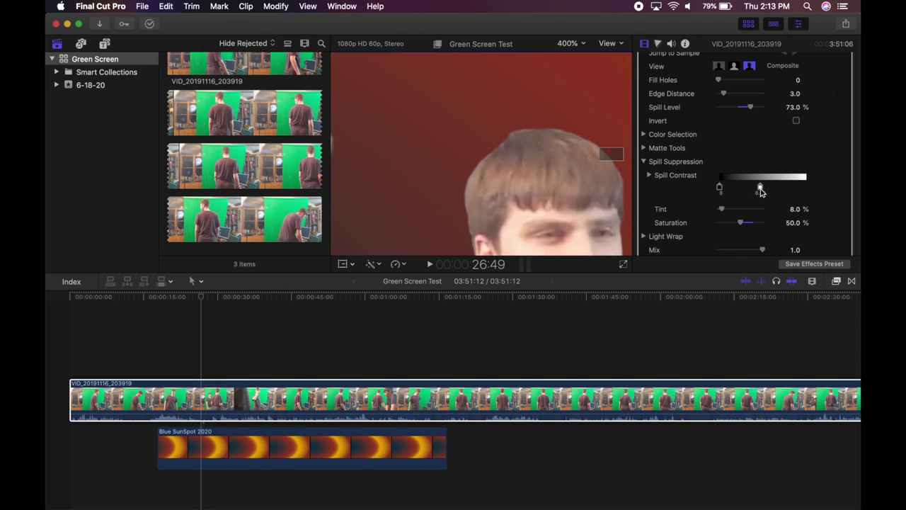
scroll(668, 198, down, 2)
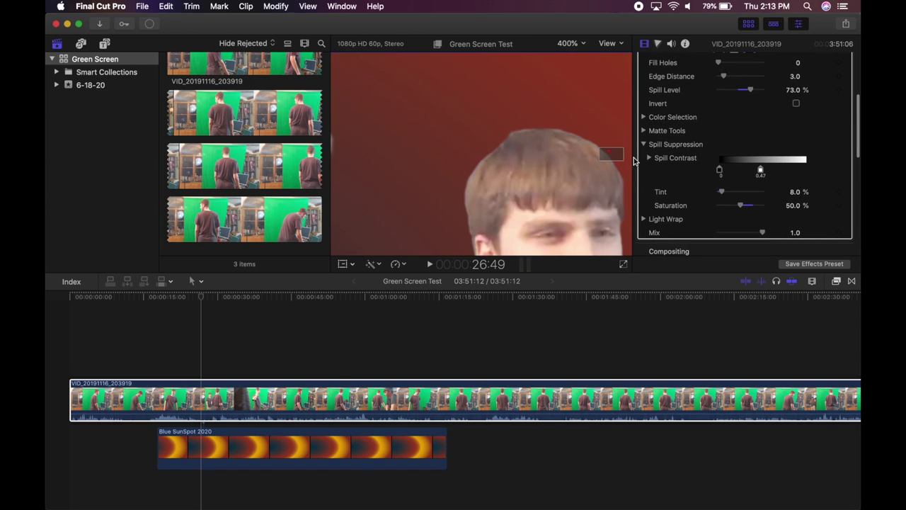
click(643, 144)
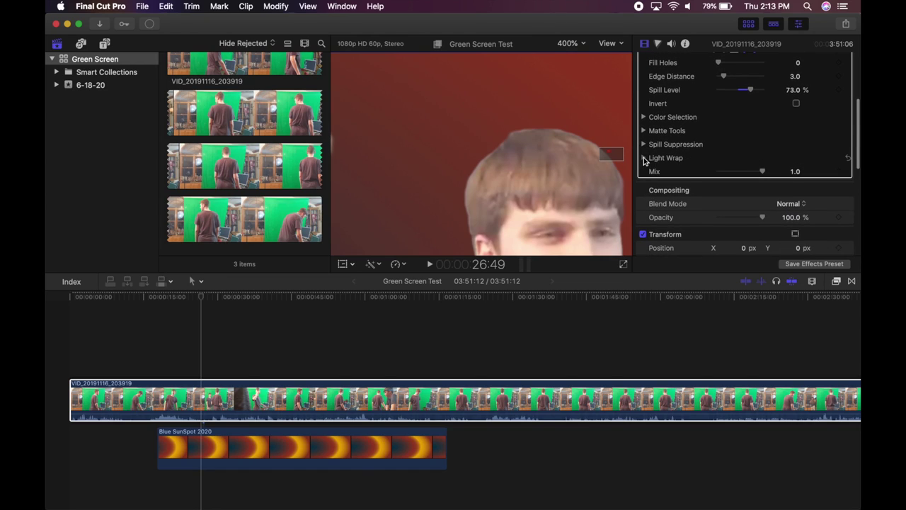
Step: Try Light Wrap Amount values with the viewer at Fit, leaving Amount at 0
click(644, 158)
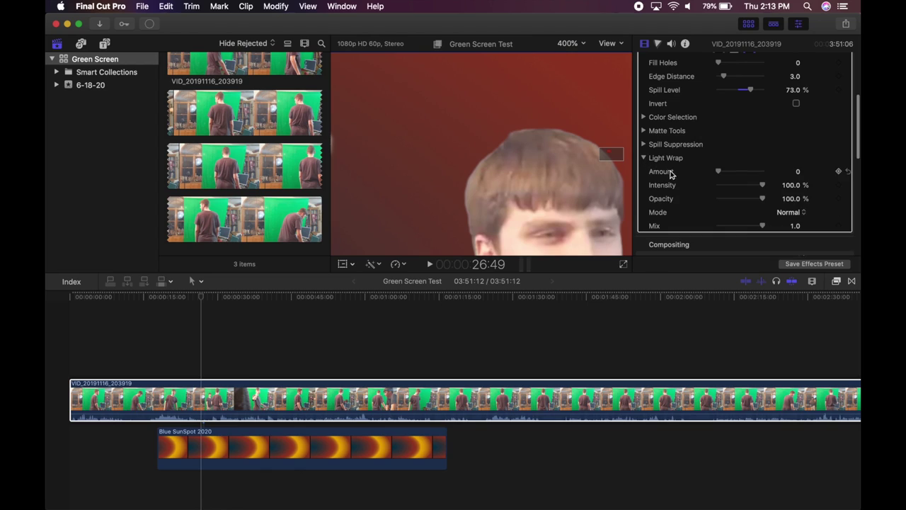
click(572, 48)
click(569, 55)
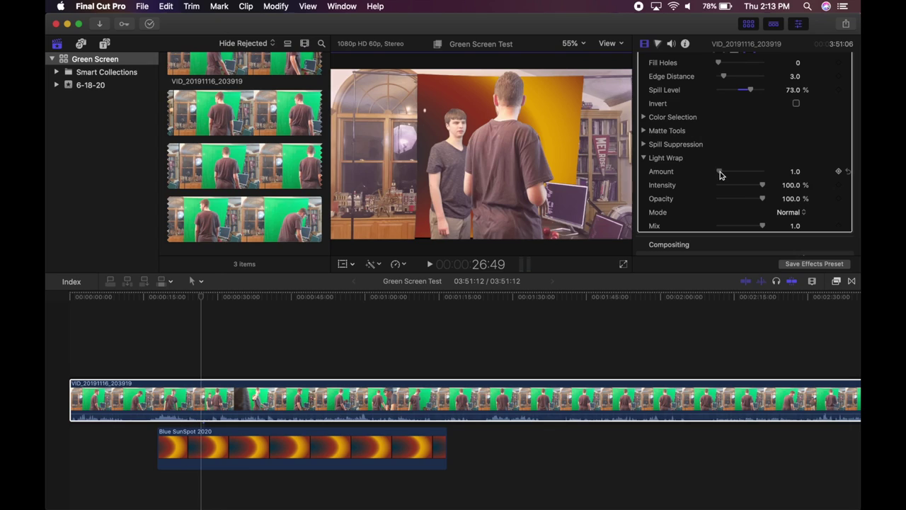
mouse_move(718, 175)
mouse_down()
mouse_move(781, 178)
mouse_move(694, 178)
mouse_move(762, 181)
mouse_move(713, 183)
mouse_up()
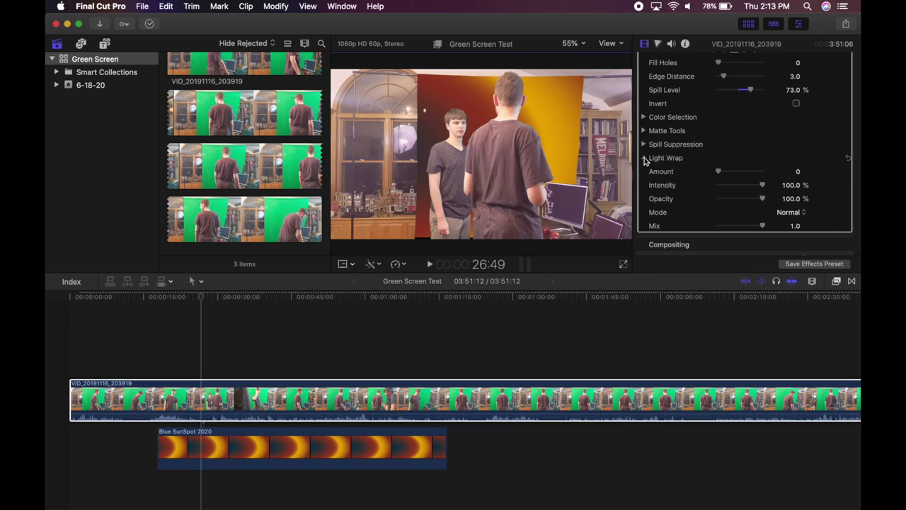
click(644, 158)
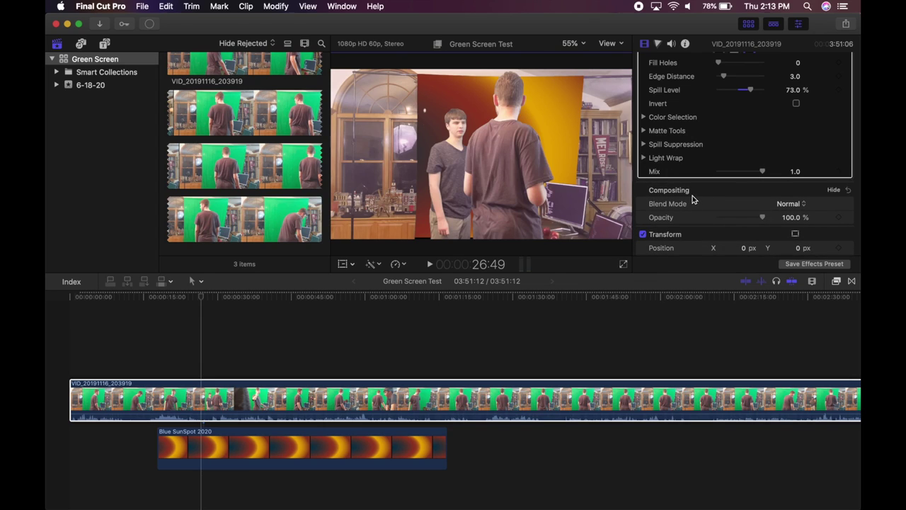
Step: Try Spatial Conform Type Fill, then set it back to Fit
scroll(692, 201, down, 10)
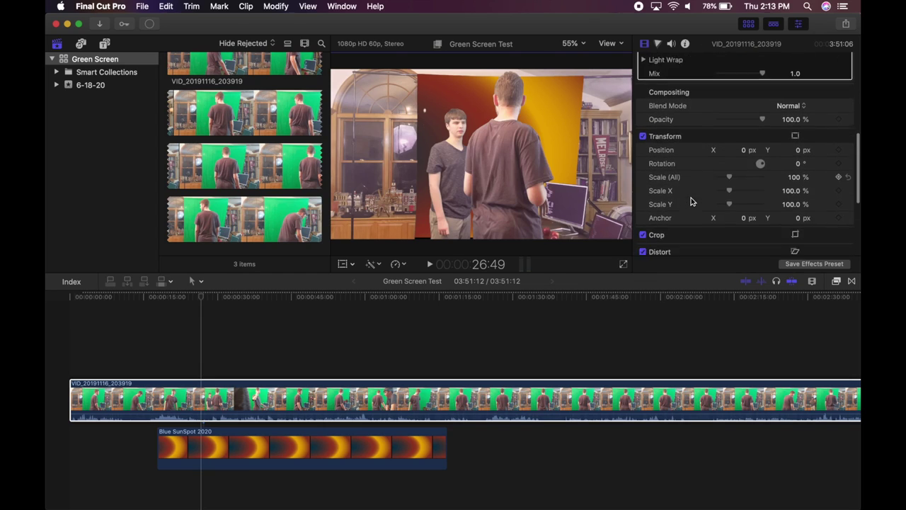
scroll(691, 202, down, 3)
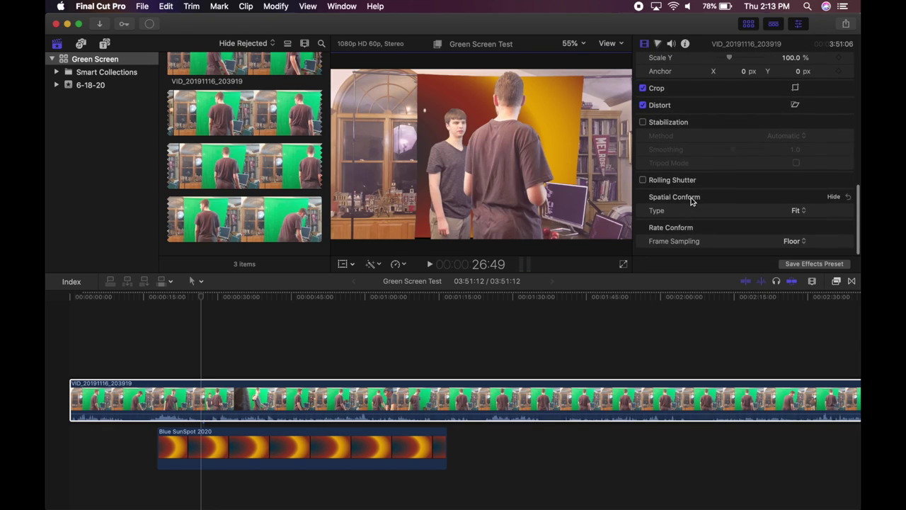
click(794, 211)
click(795, 220)
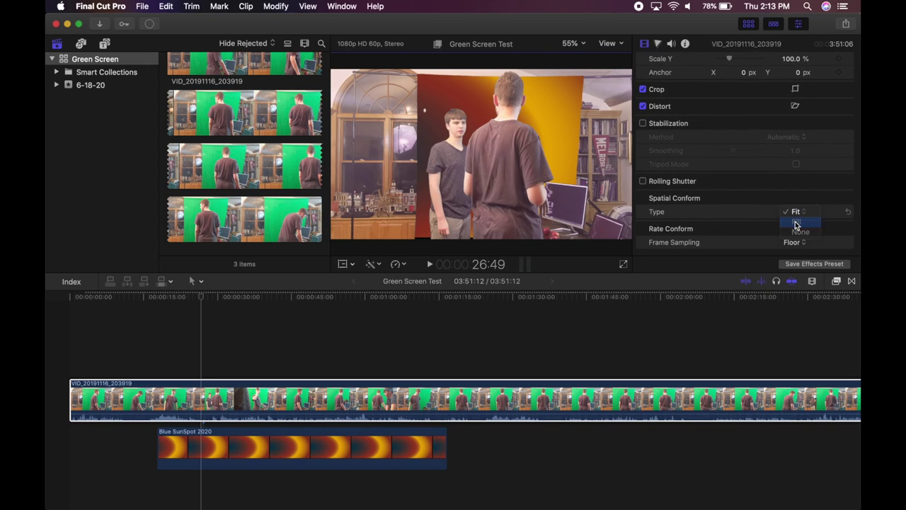
click(795, 211)
click(794, 202)
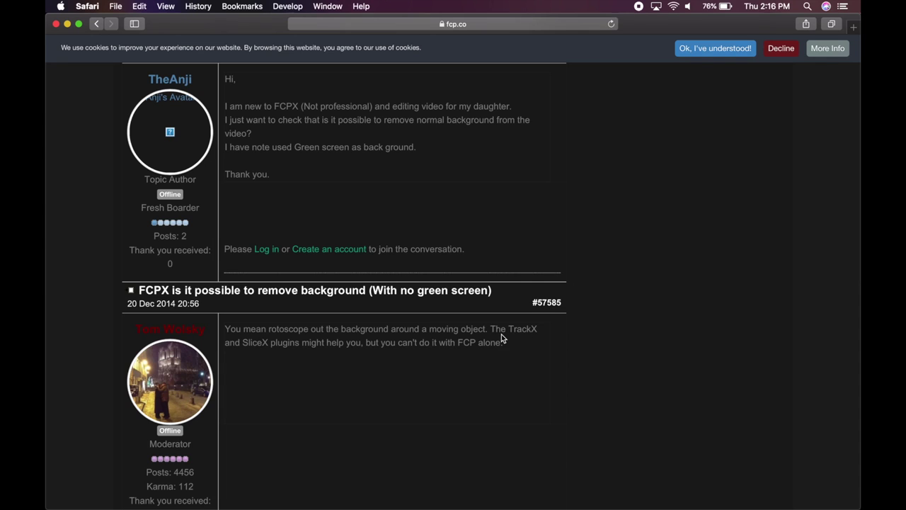
scroll(500, 334, up, 10)
scroll(229, 322, down, 5)
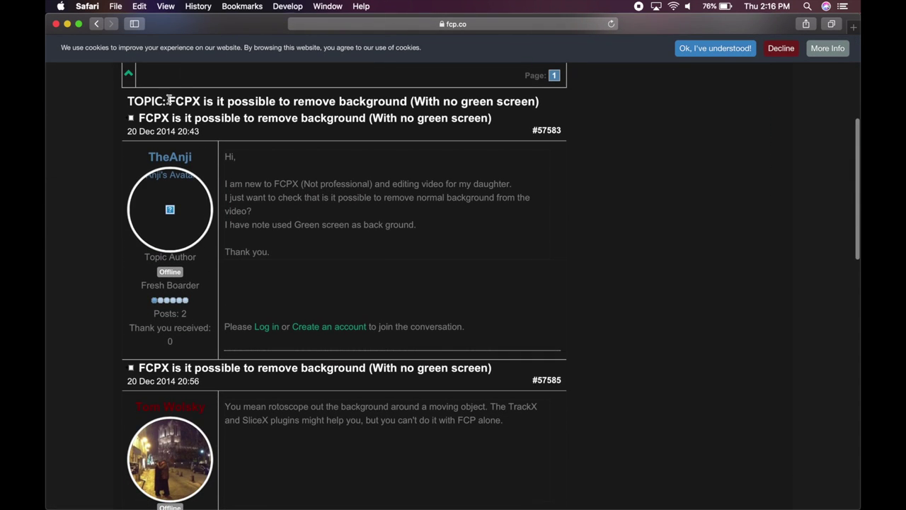
drag(203, 102, 419, 119)
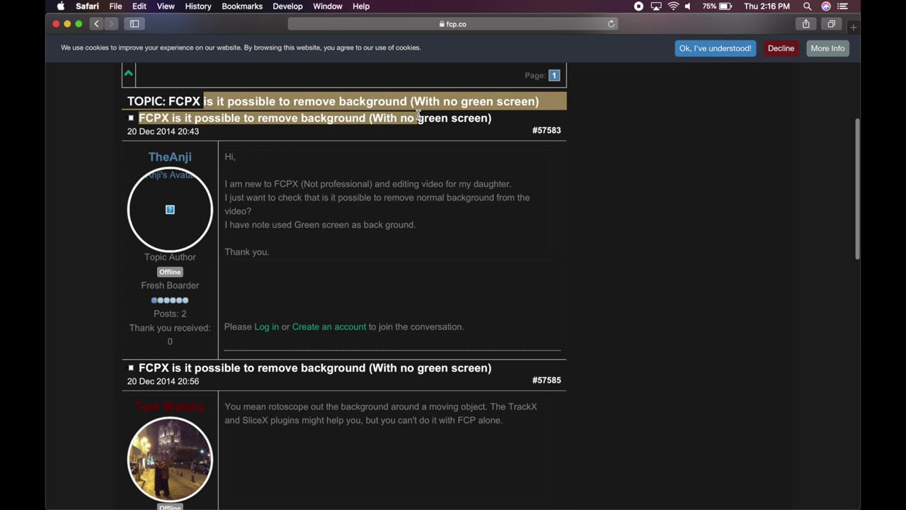
click(346, 235)
scroll(368, 279, down, 3)
scroll(367, 277, down, 1)
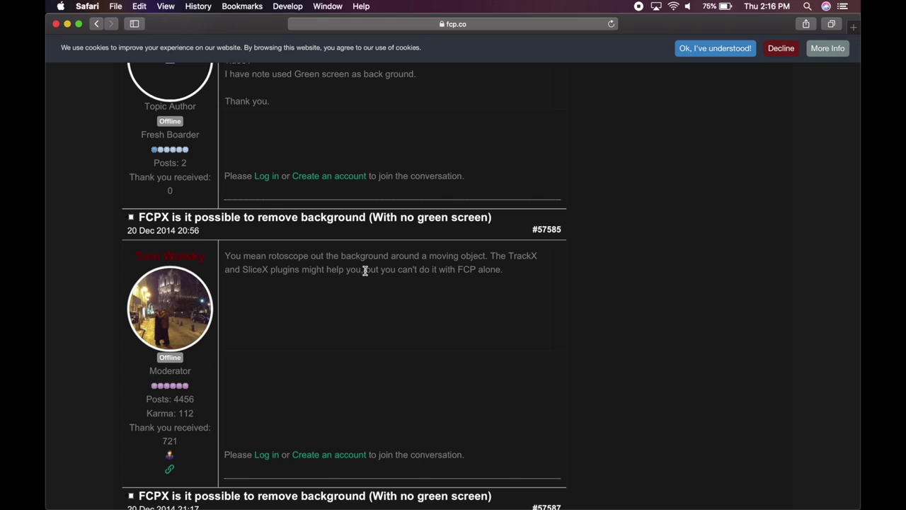
drag(365, 271, 509, 272)
click(509, 271)
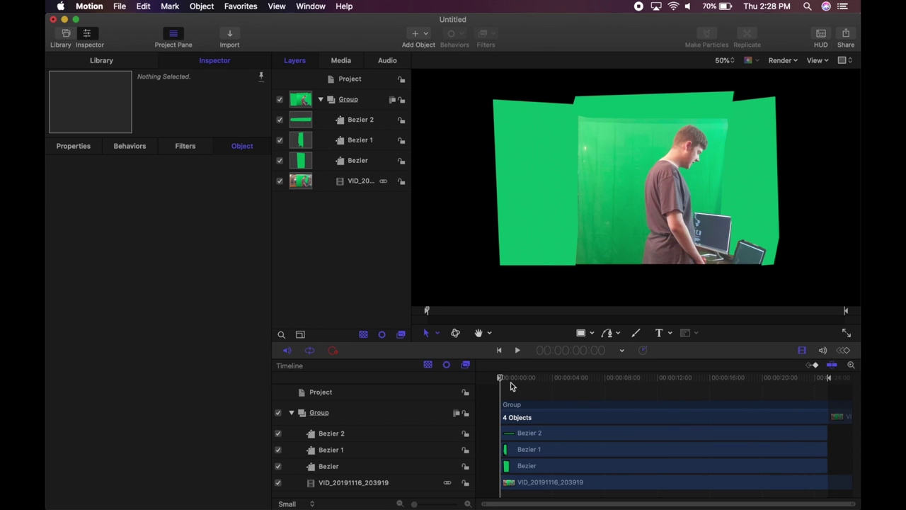
Step: Hide the Bezier 2, Bezier 1 and Bezier mask shapes and scrub the raw clip
click(280, 119)
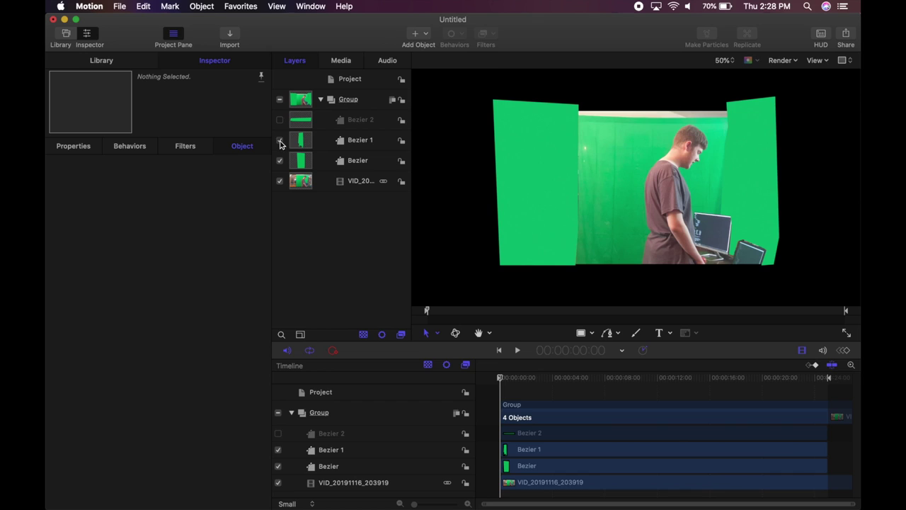
click(279, 140)
click(279, 161)
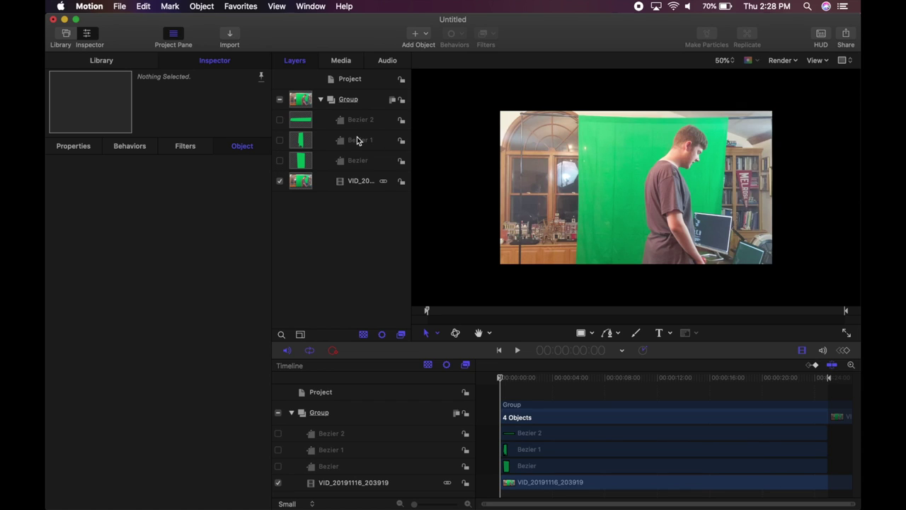
click(360, 183)
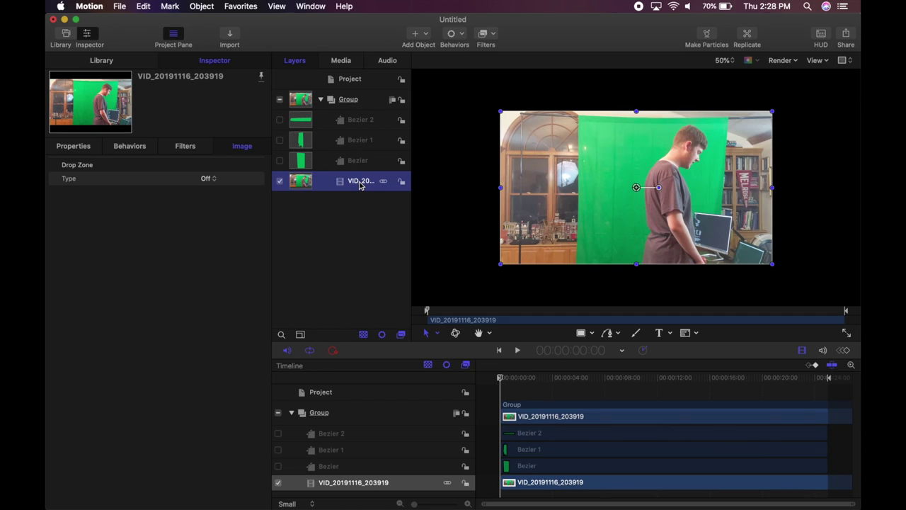
click(475, 222)
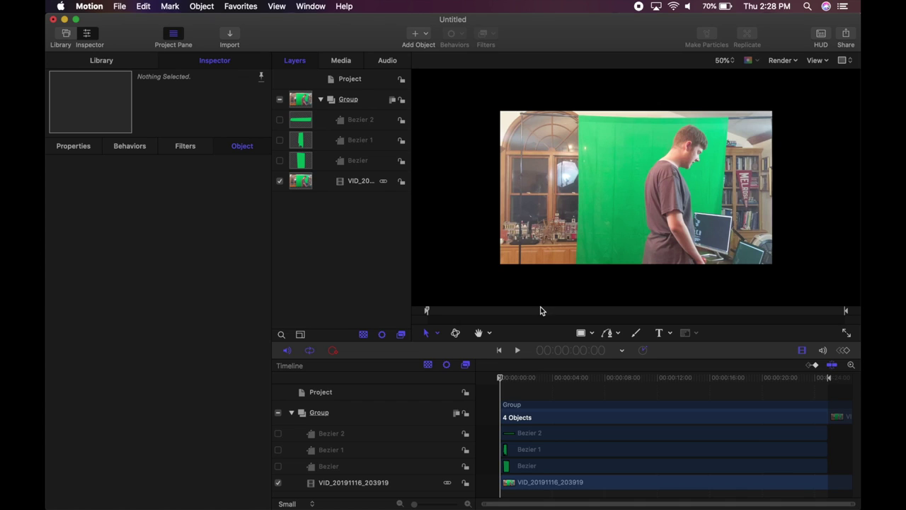
drag(523, 379, 500, 378)
Step: Re-show the Bezier, Bezier 1 and Bezier 2 mask shapes
click(608, 337)
click(324, 162)
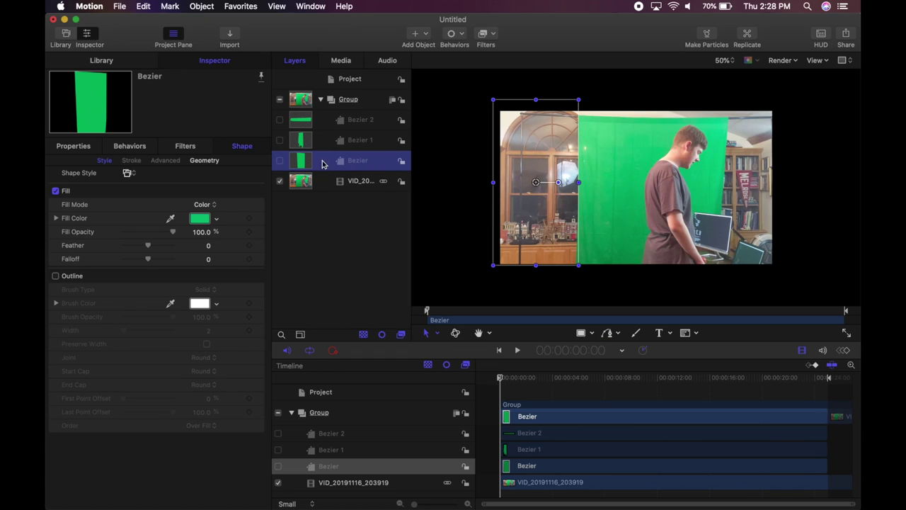
click(280, 161)
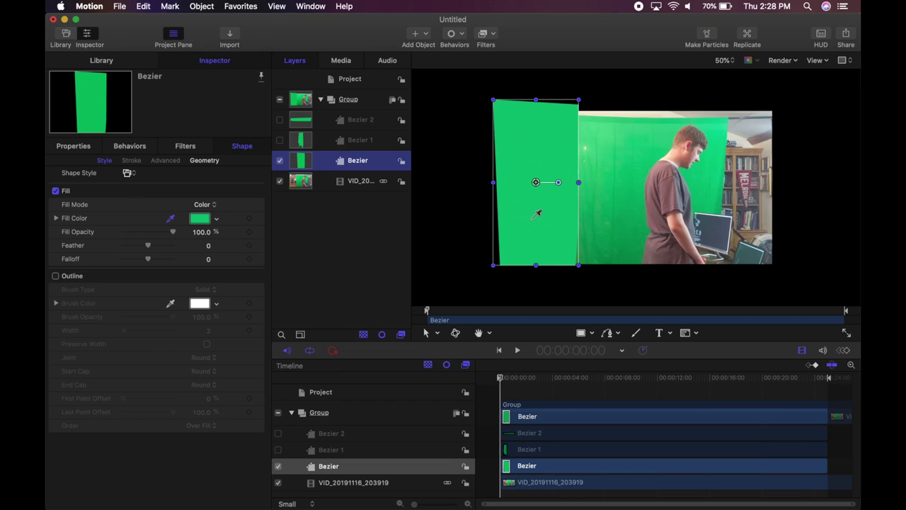
click(419, 172)
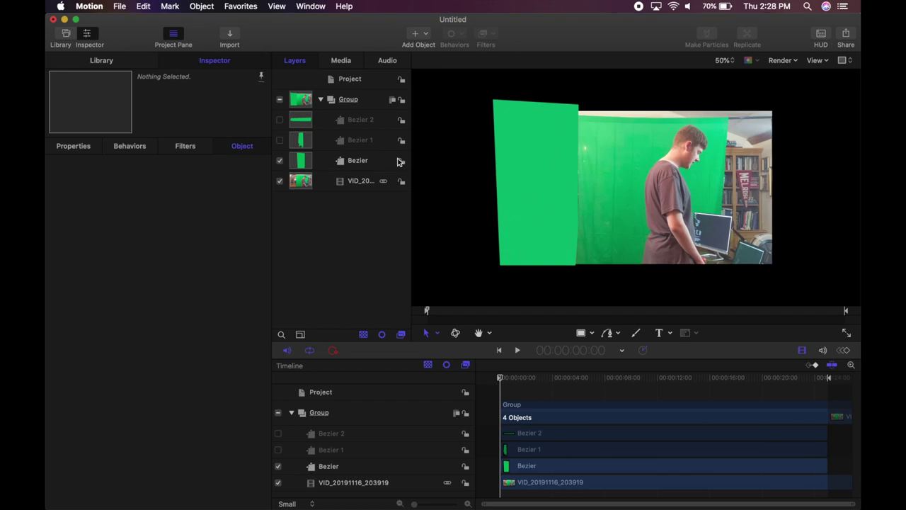
click(279, 141)
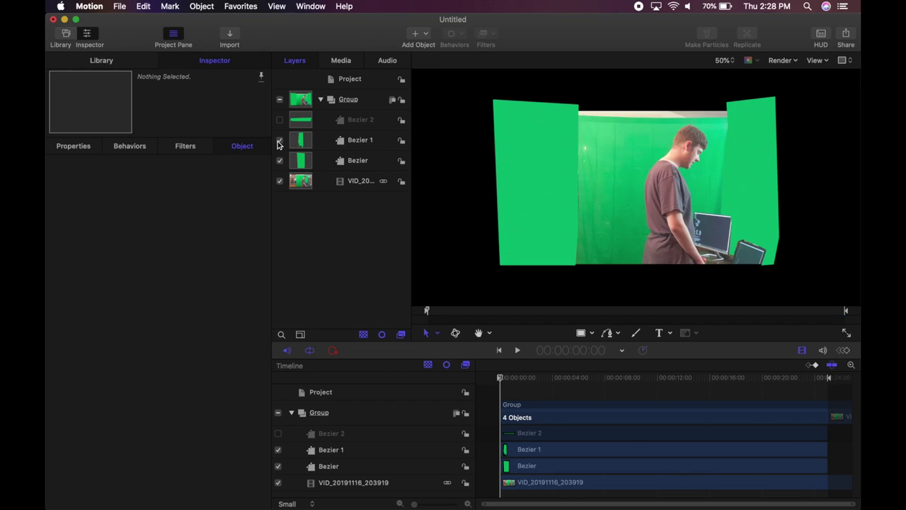
click(349, 141)
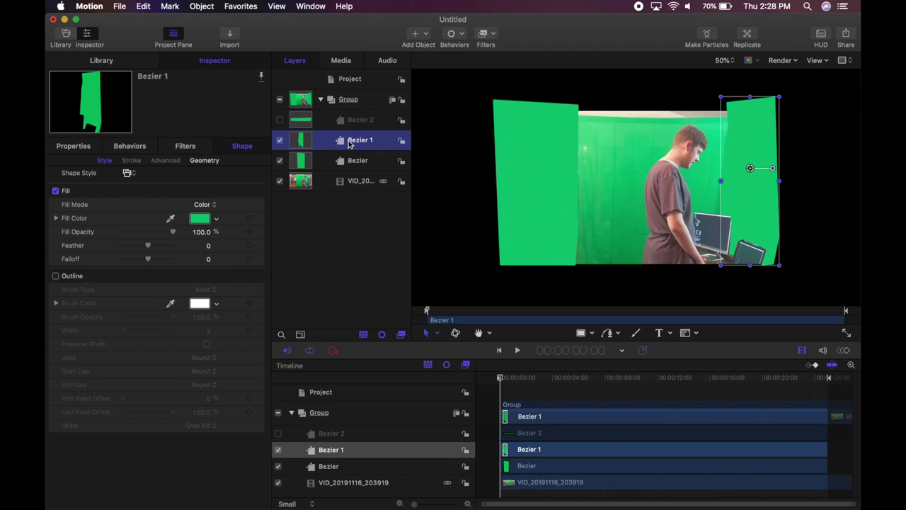
click(360, 120)
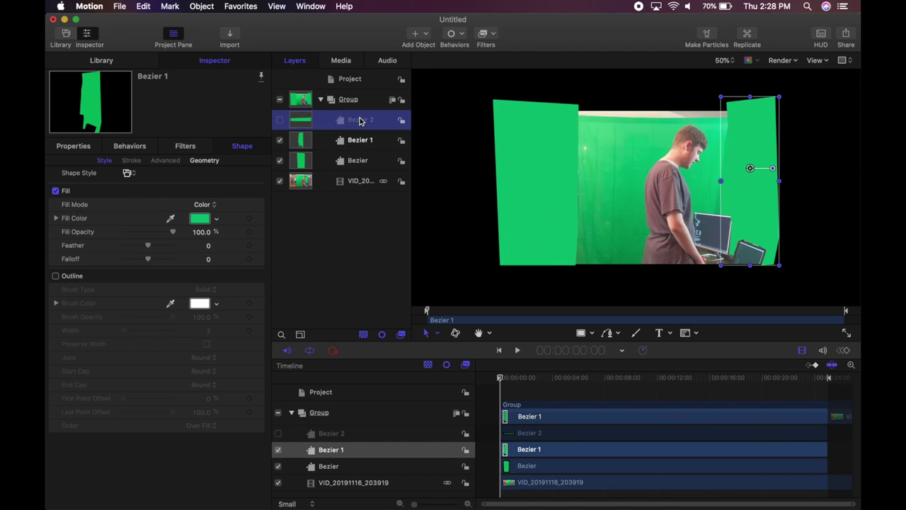
click(279, 120)
click(467, 241)
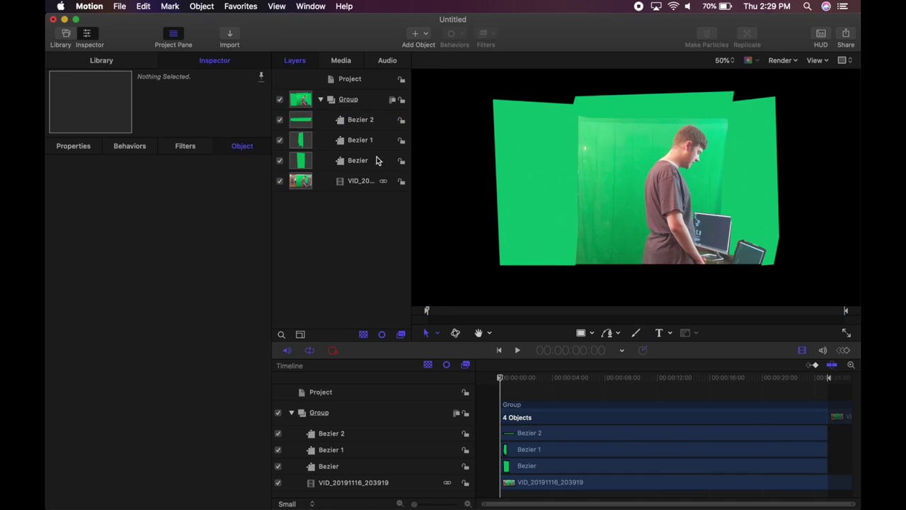
Step: Select the Bezier shapes in turn and switch the select tool to Edit Points
click(361, 120)
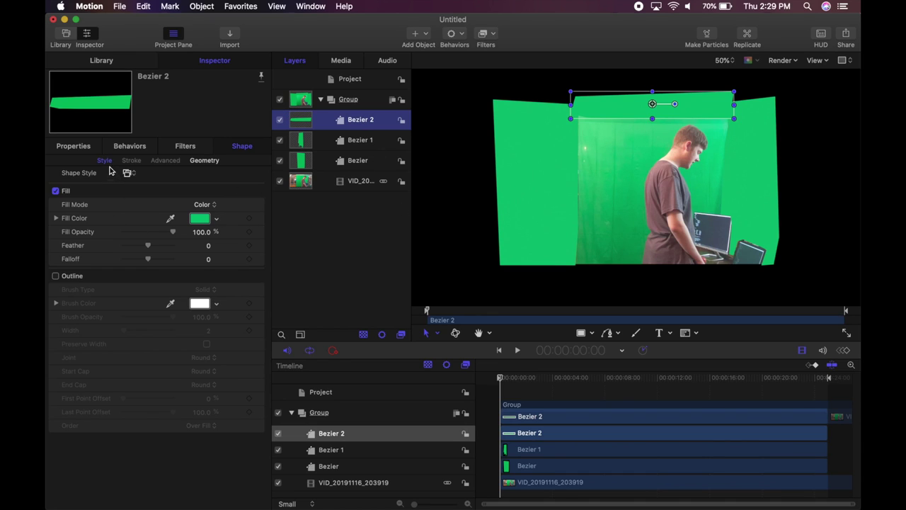
click(351, 140)
click(351, 160)
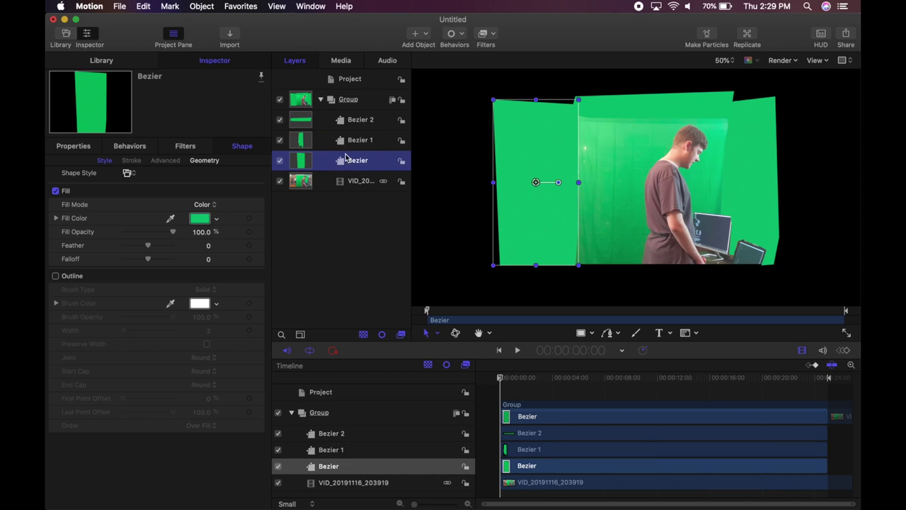
click(351, 123)
click(356, 140)
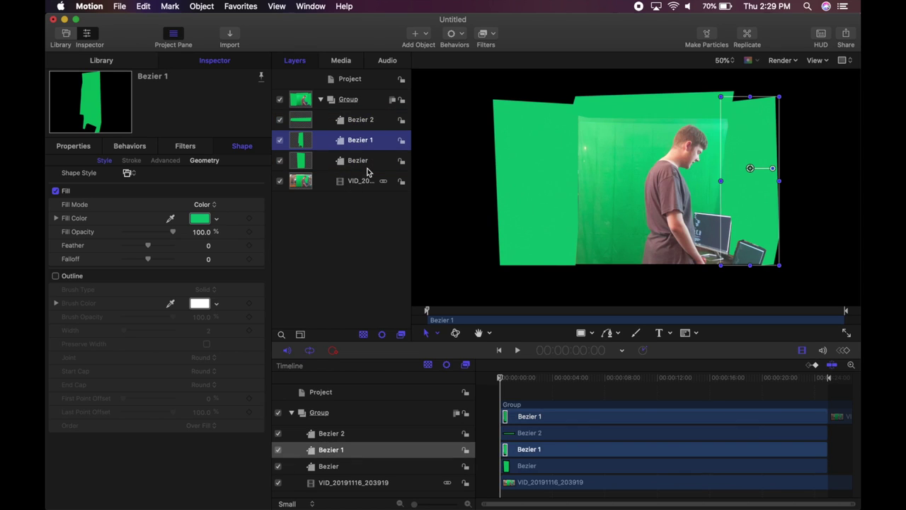
click(440, 337)
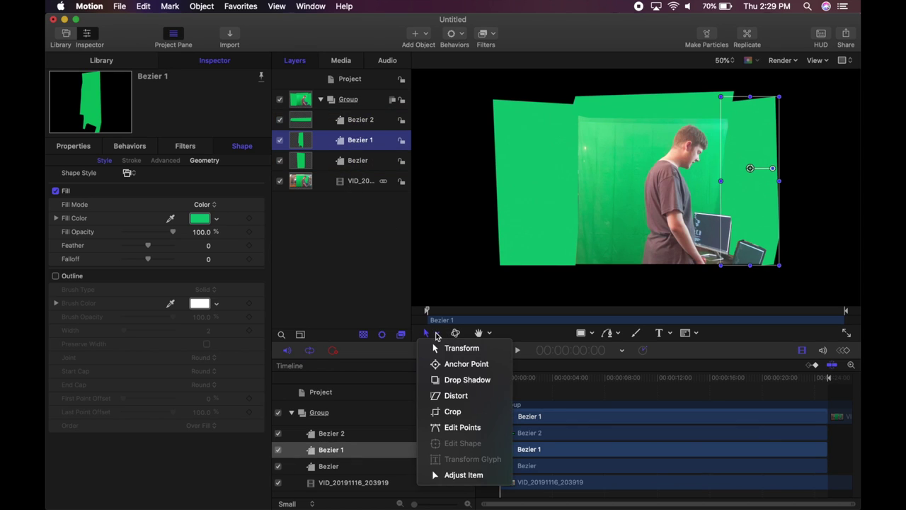
click(455, 428)
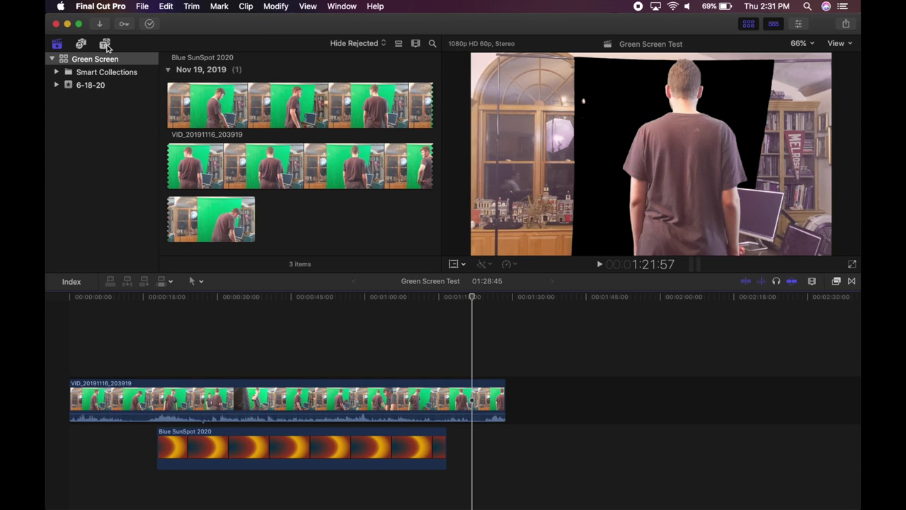
Step: From Generators > ebes beginning, place the Green Screen generator above the end of VID_20191116_203919
click(104, 43)
click(53, 204)
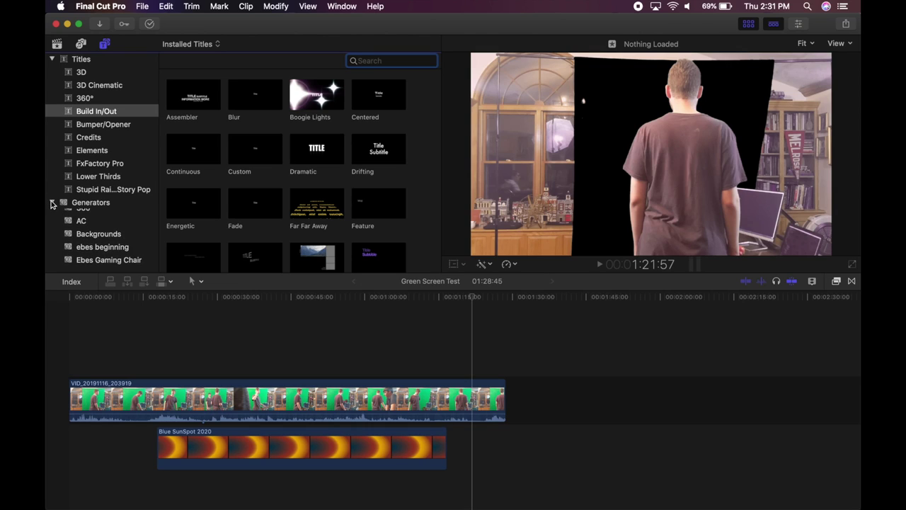
click(54, 61)
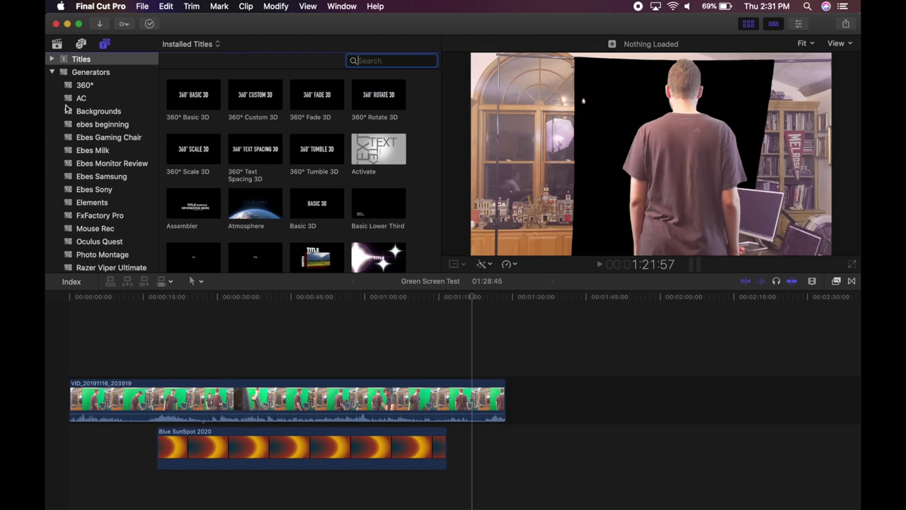
scroll(92, 205, down, 4)
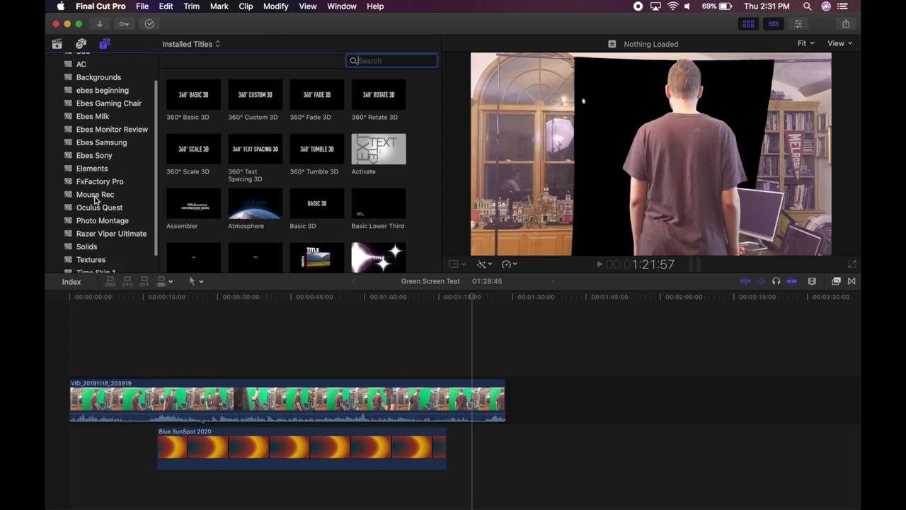
scroll(94, 202, up, 3)
click(91, 113)
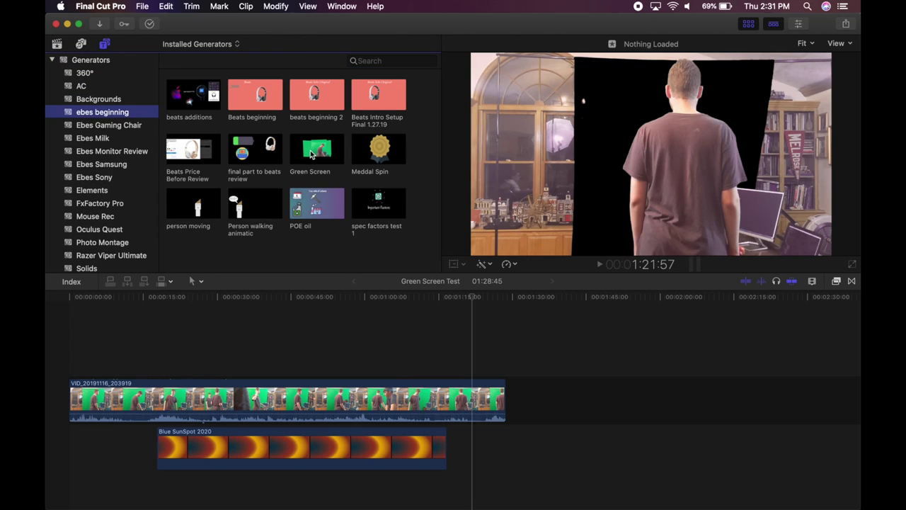
click(310, 154)
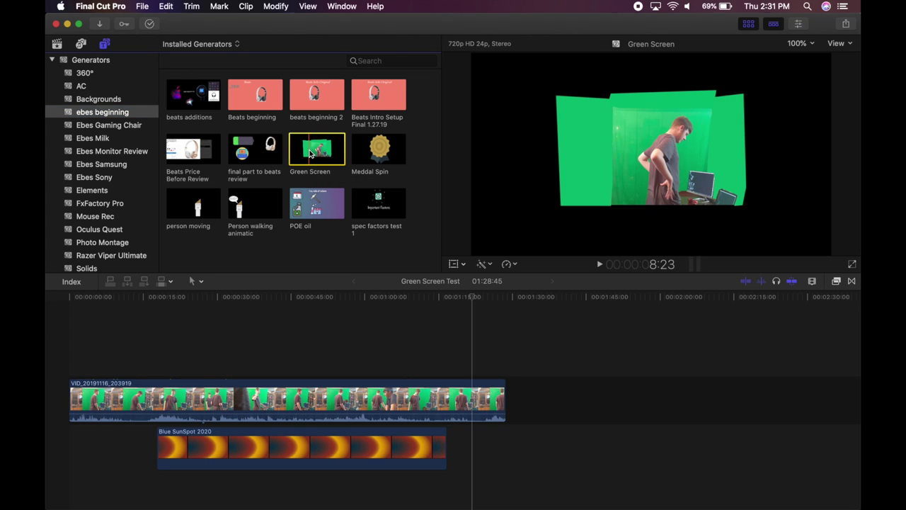
drag(310, 155, 508, 365)
Step: Apply the Keying > Keyer effect to the Green Screen generator clip
key(super+5)
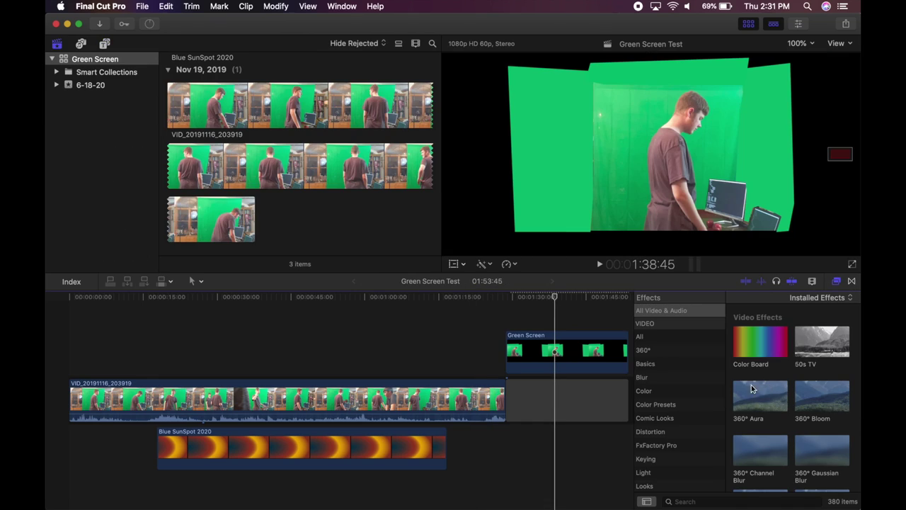
click(646, 459)
drag(746, 336, 575, 351)
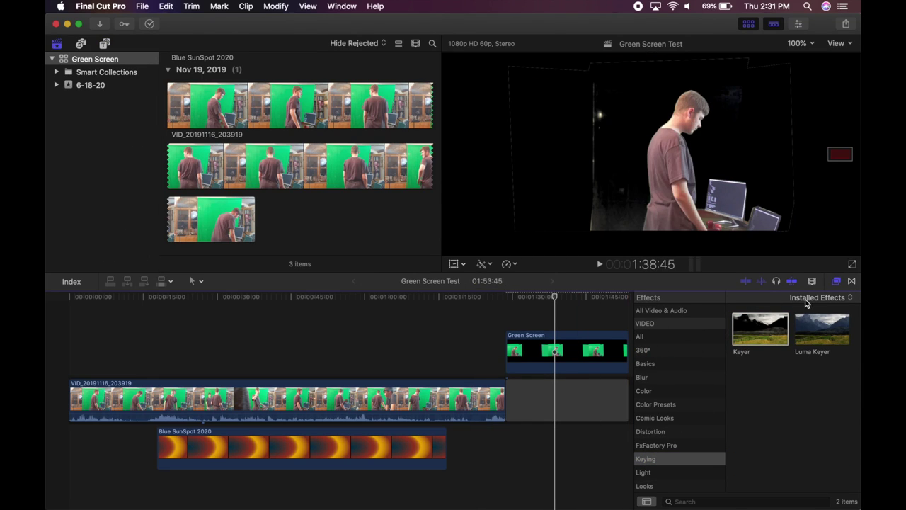
click(836, 284)
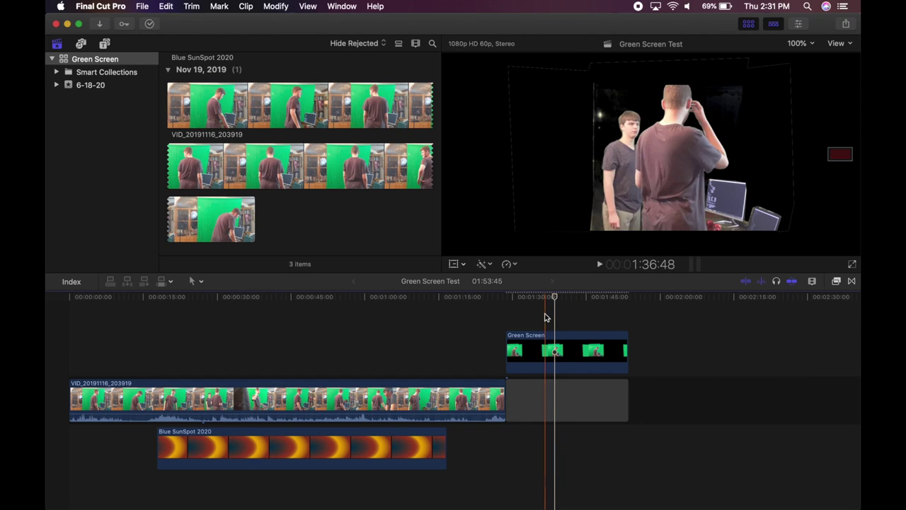
click(538, 348)
Step: Raise the Keyer's Matte Tools Levels black point and Spill Contrast black point to 0.23
click(797, 23)
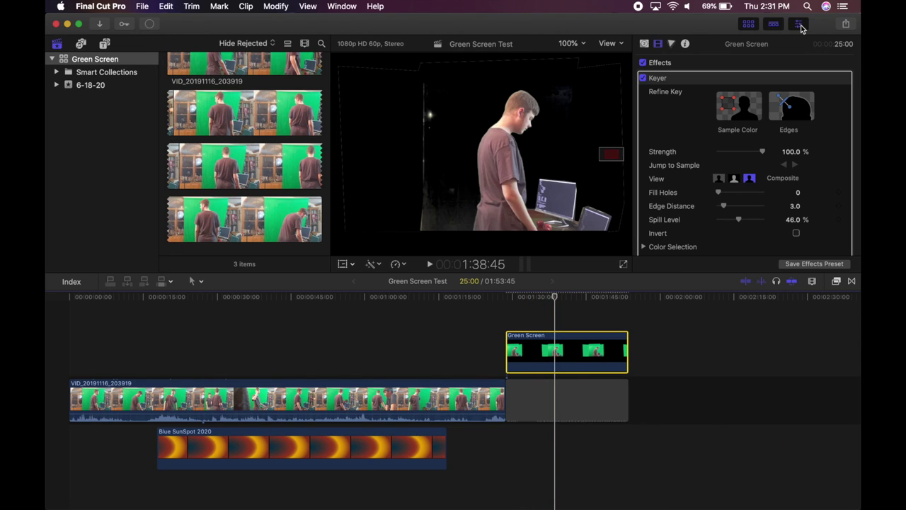
scroll(755, 102, down, 5)
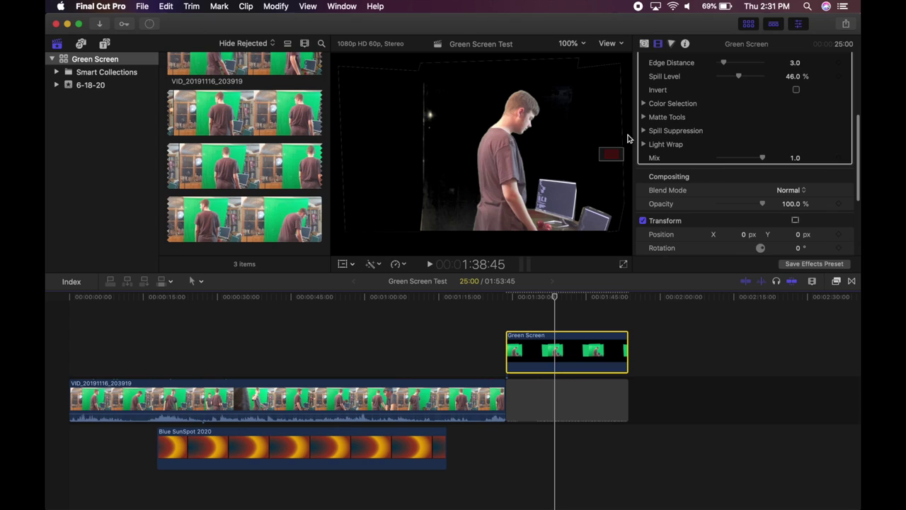
click(642, 117)
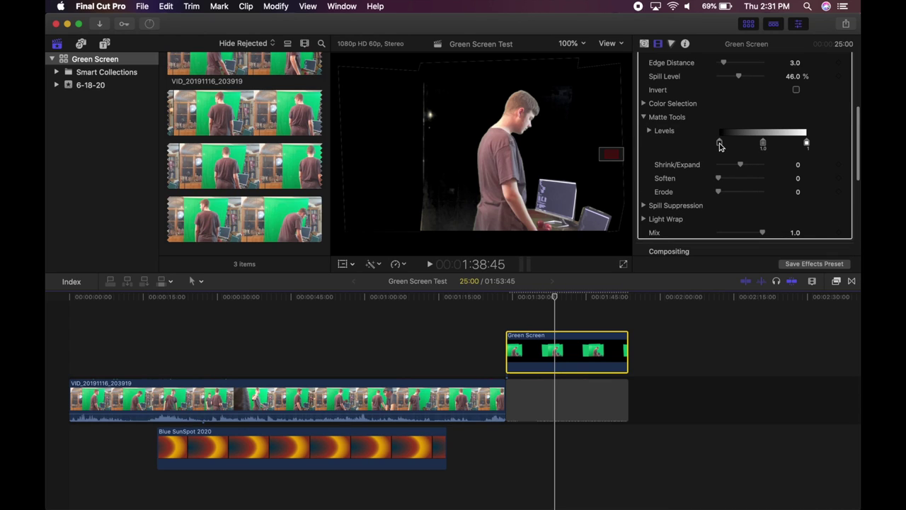
drag(720, 143, 776, 145)
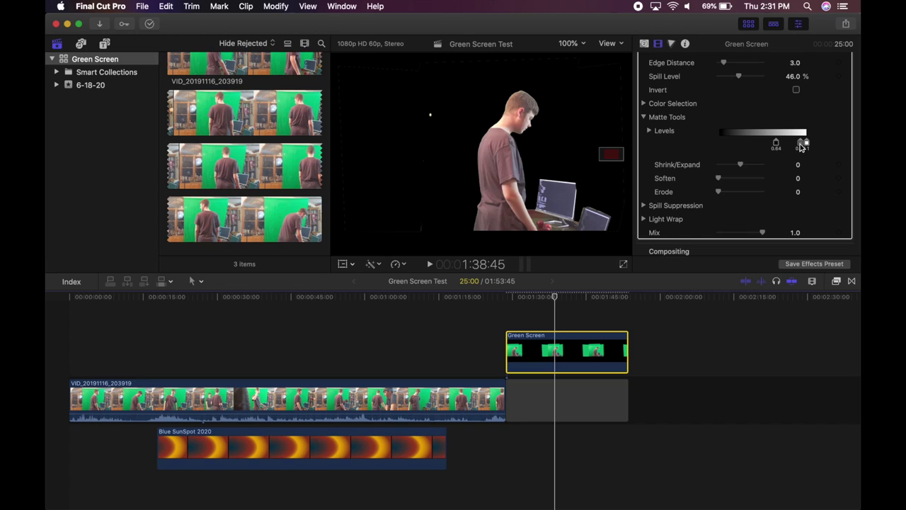
click(644, 117)
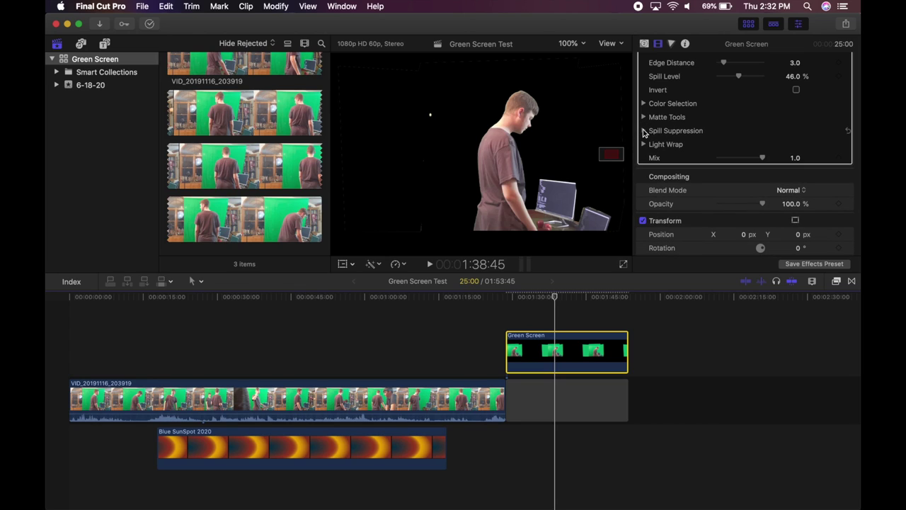
click(644, 131)
drag(720, 161, 738, 161)
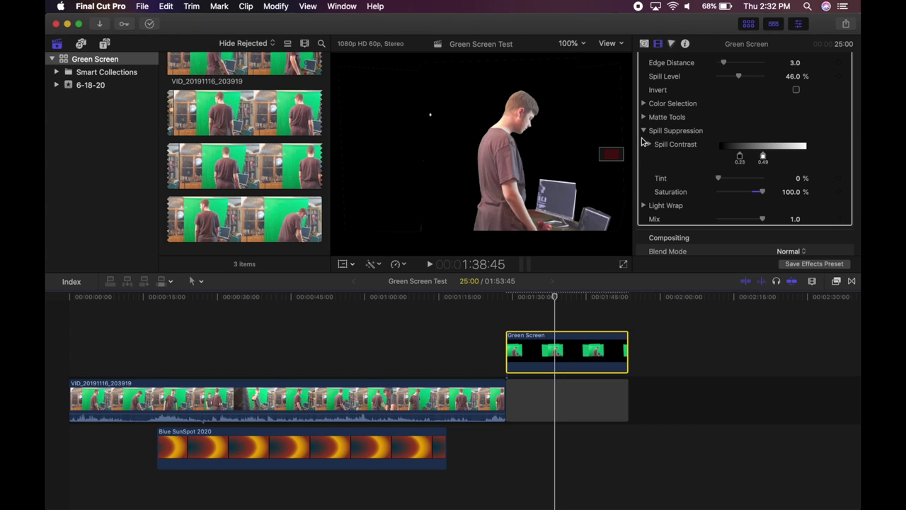
click(644, 131)
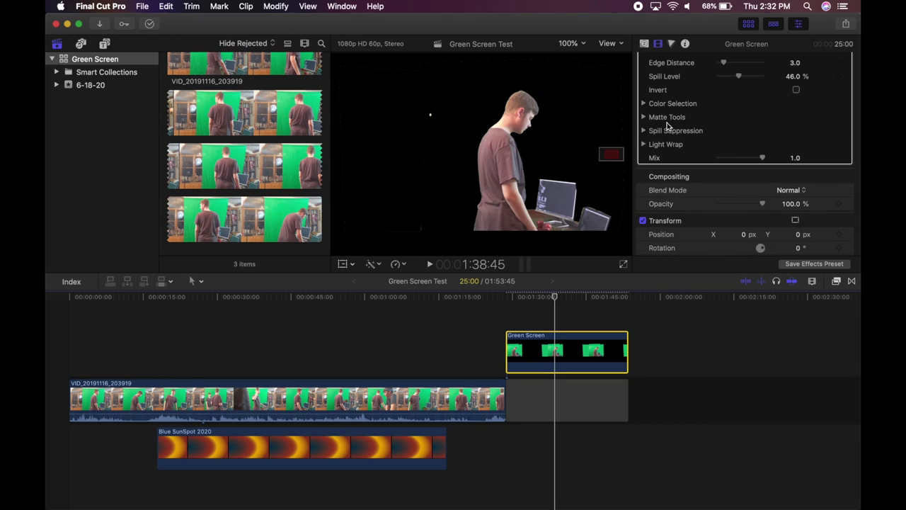
click(797, 25)
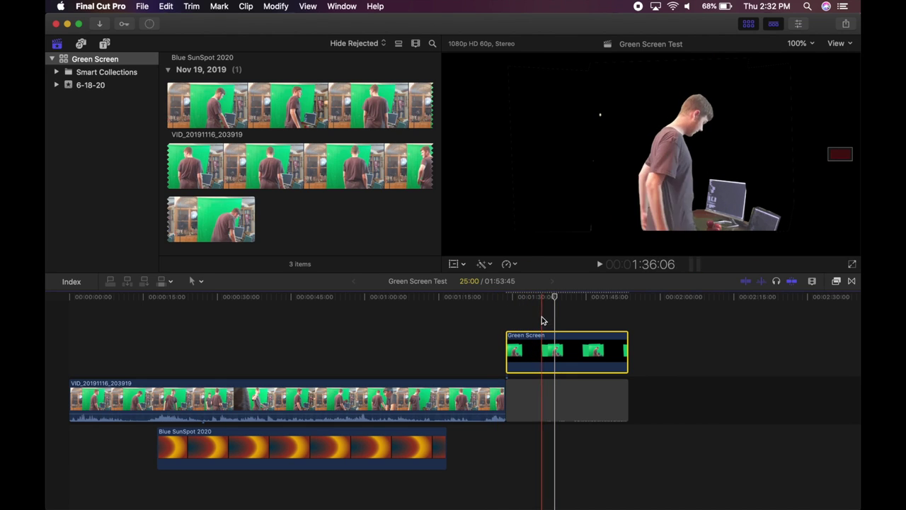
click(541, 319)
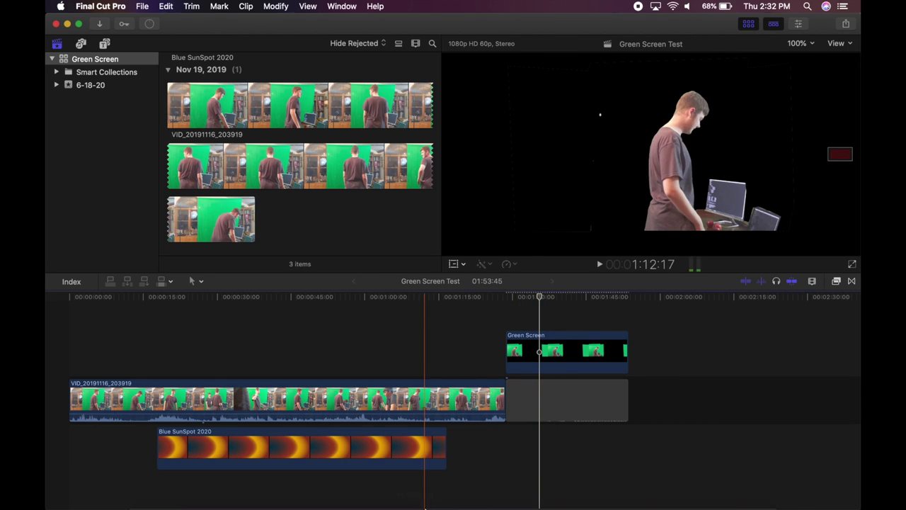
click(187, 442)
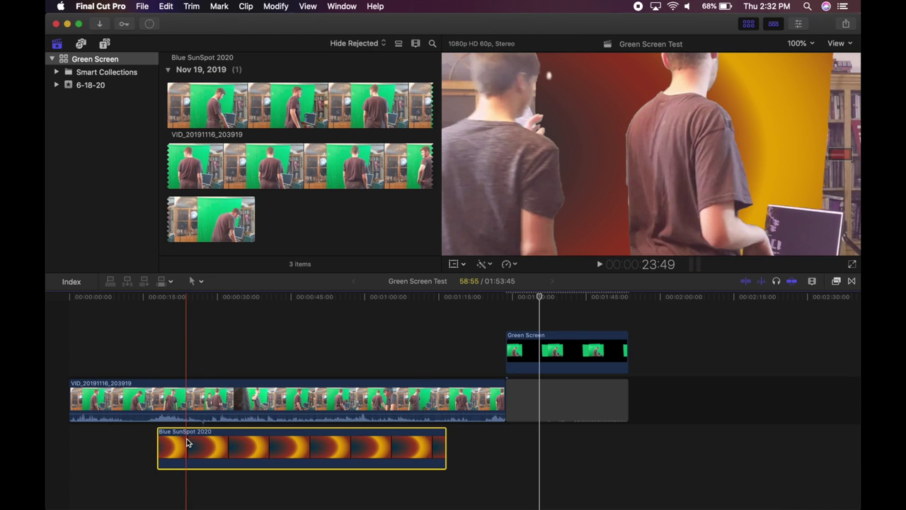
key(super+v)
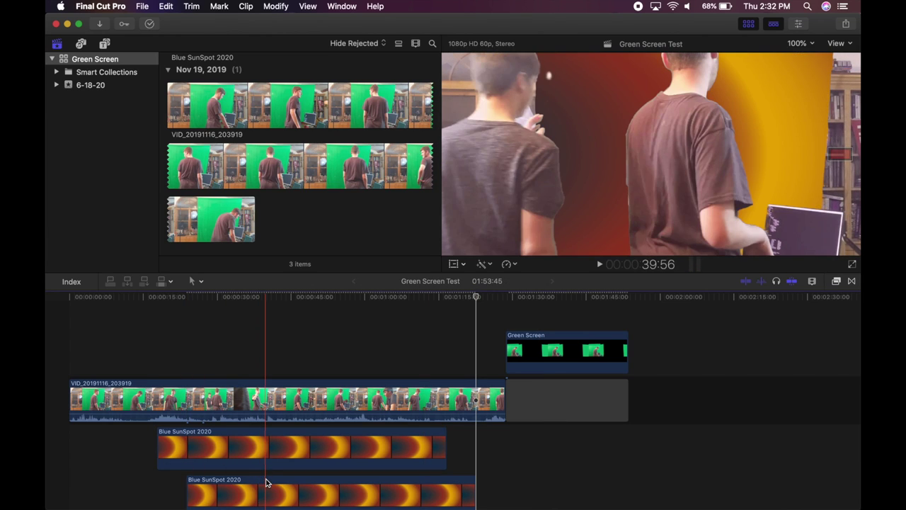
drag(267, 482, 589, 437)
drag(794, 453, 628, 452)
click(497, 352)
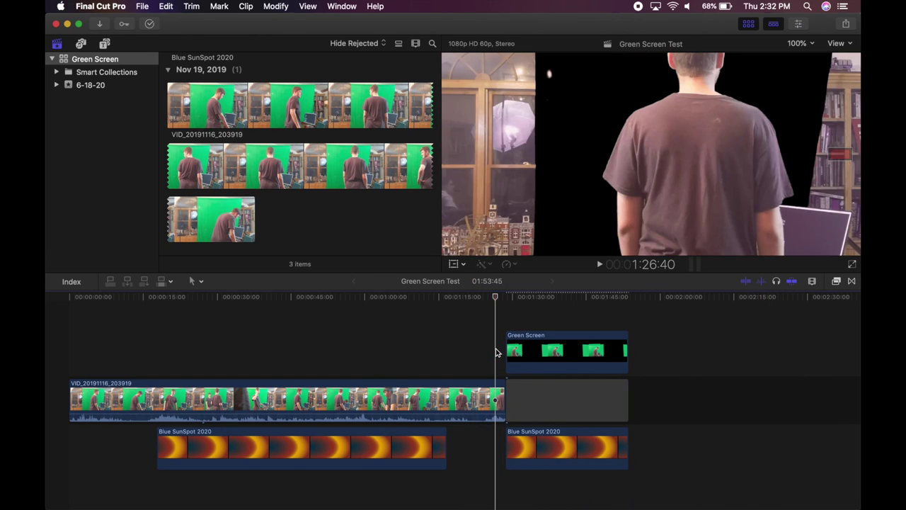
click(515, 309)
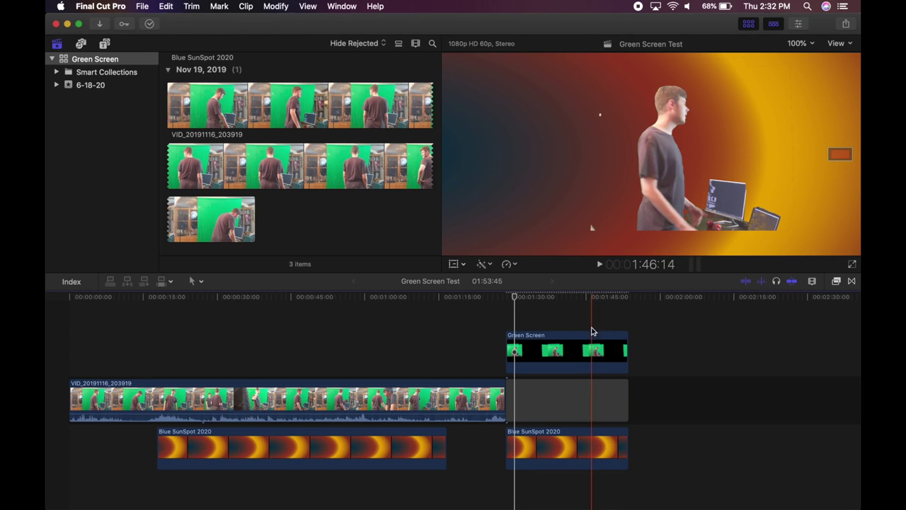
click(556, 447)
key(Delete)
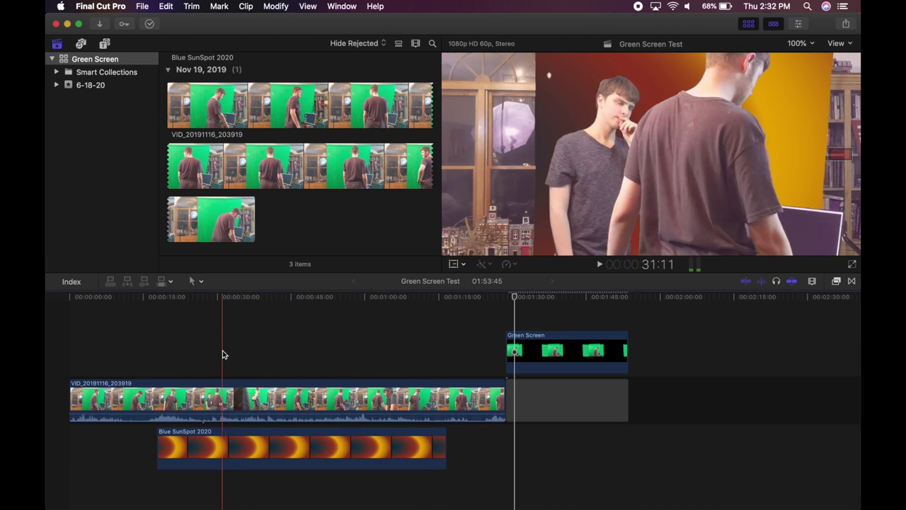
Step: Drag the Blue SunSpot 2020 clip's end to the main clip's end, viewer at 50% then 100%
click(796, 44)
click(804, 90)
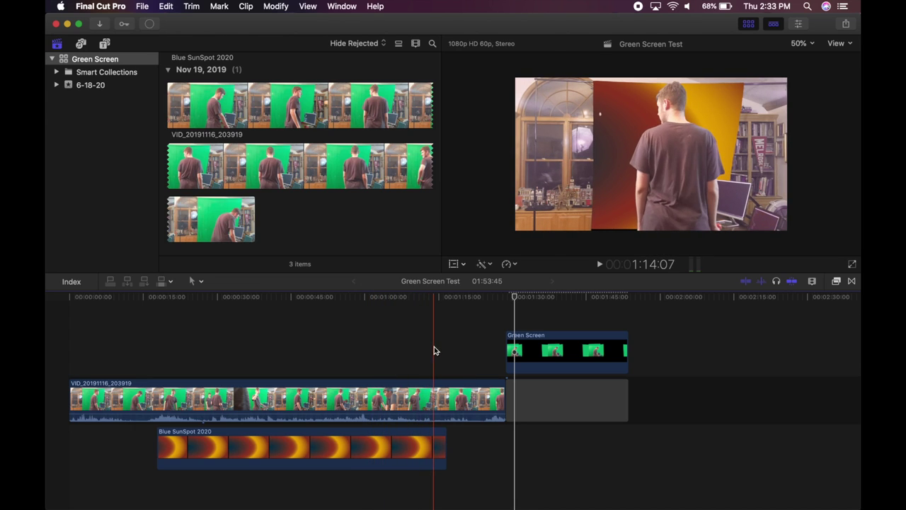
drag(445, 446, 504, 445)
click(406, 343)
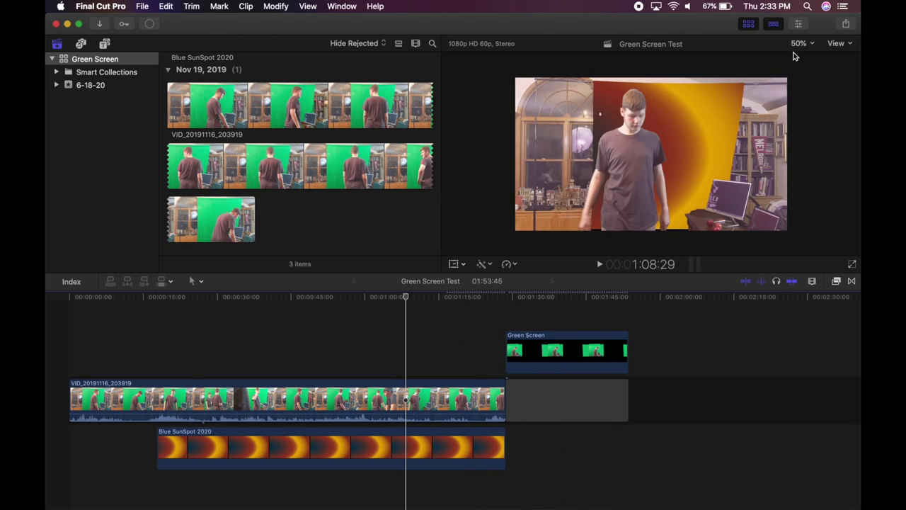
click(798, 43)
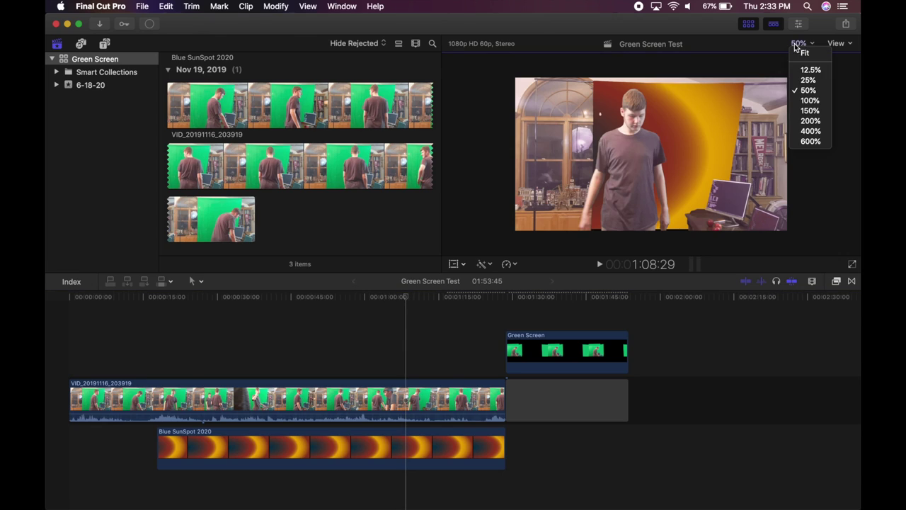
click(808, 100)
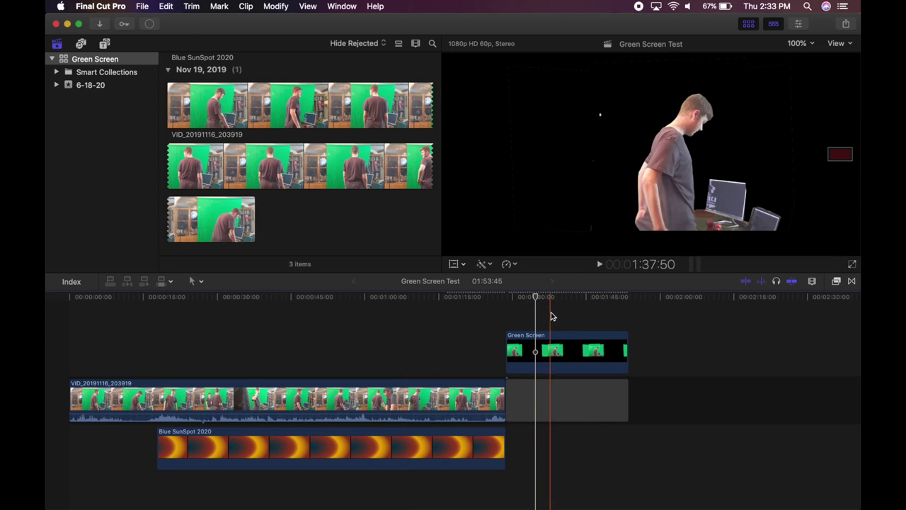